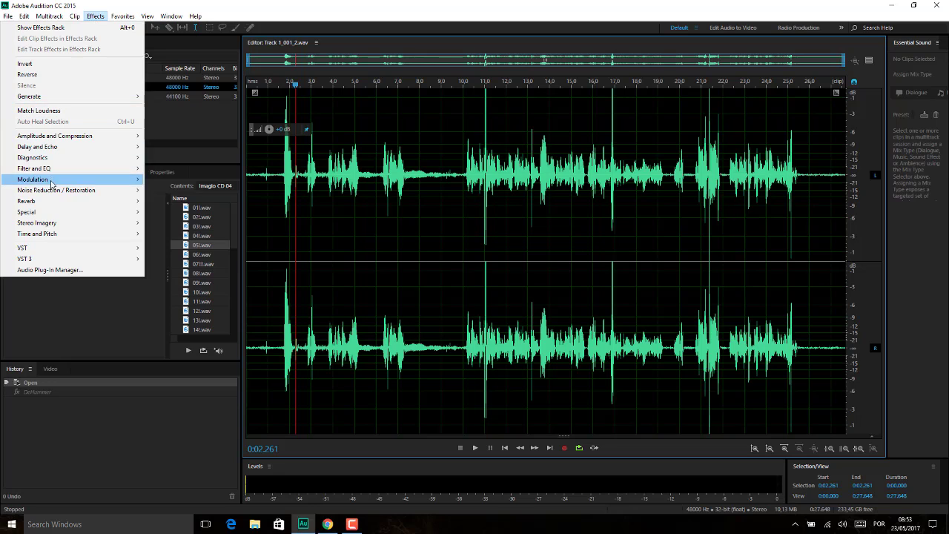
Play the unprocessed Track 1_001_2.wav from about 1.3 seconds in two passes to hear the dry sound.
{"action": "mouse_move", "coordinate": [62, 206]}
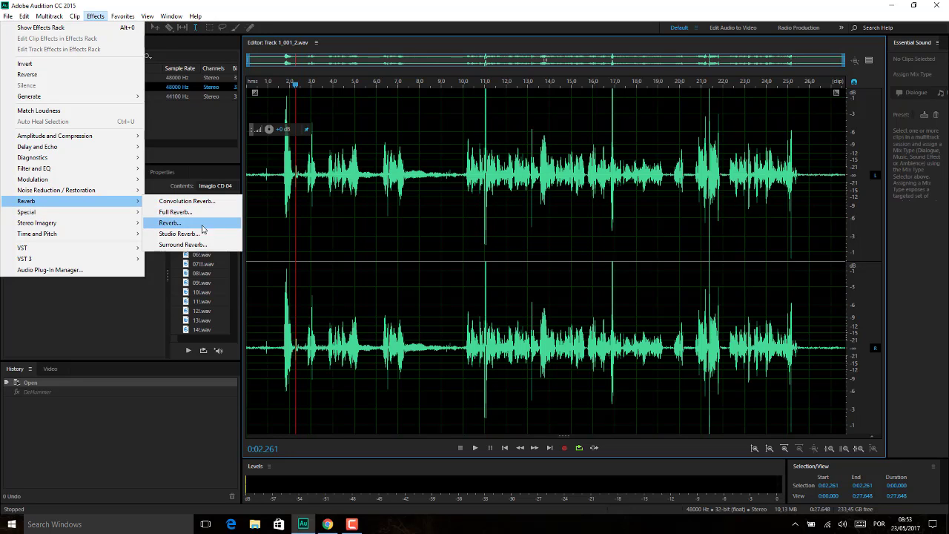
{"action": "left_click", "coordinate": [338, 230]}
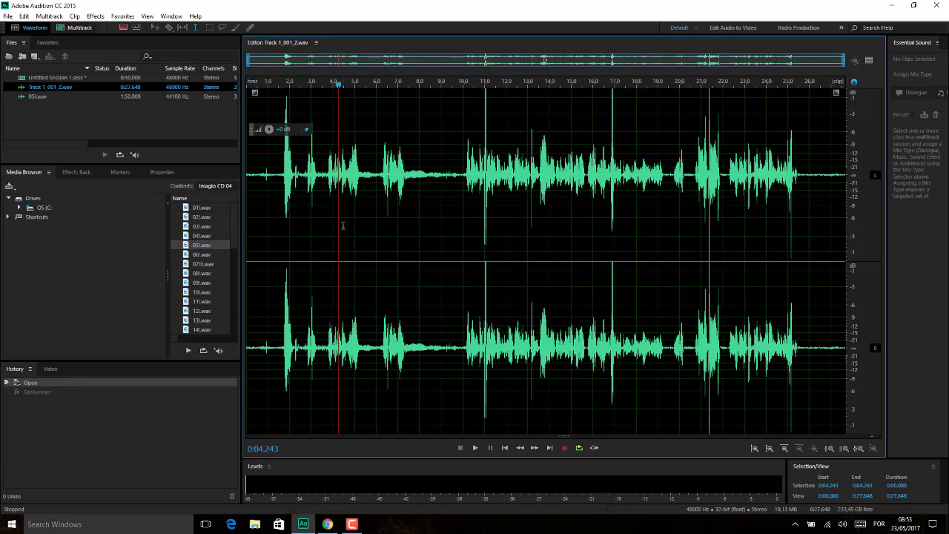
{"action": "left_click", "coordinate": [274, 214]}
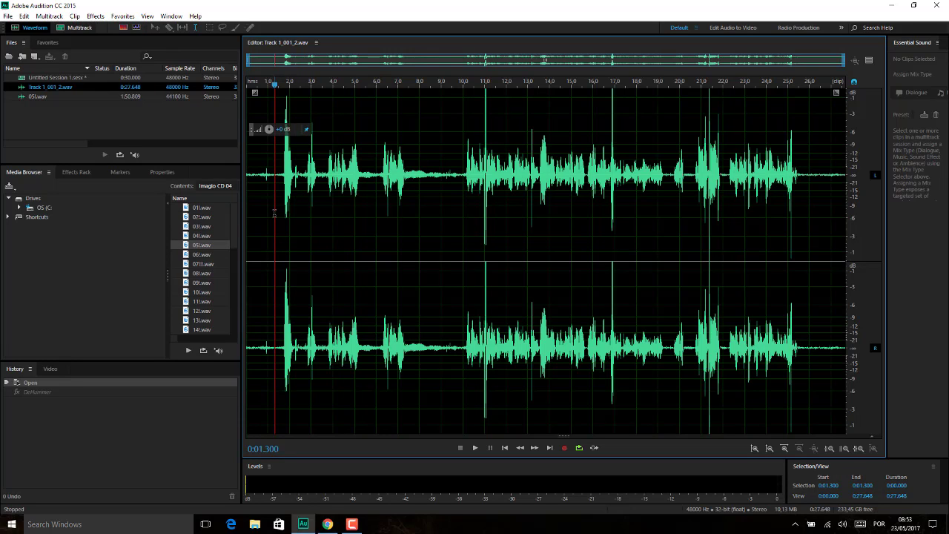
{"action": "key", "text": "space"}
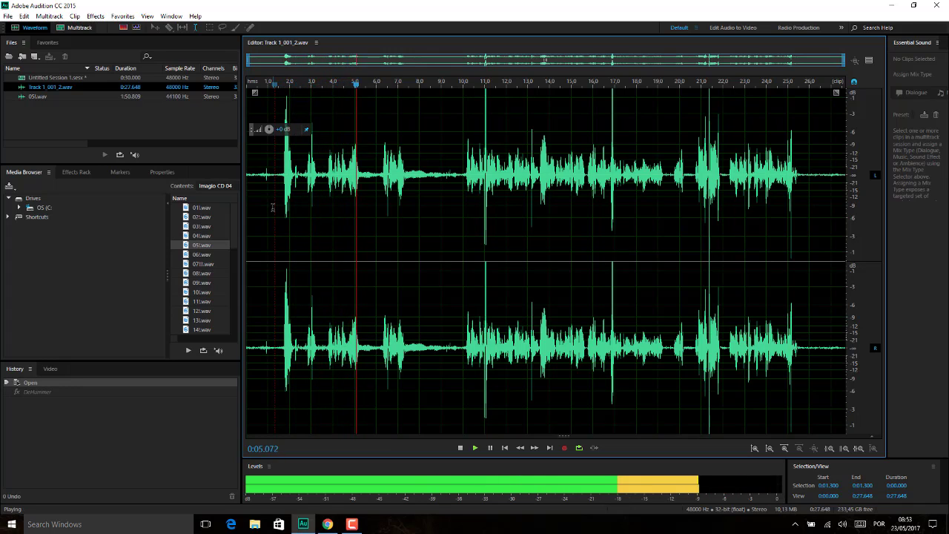
{"action": "key", "text": "space"}
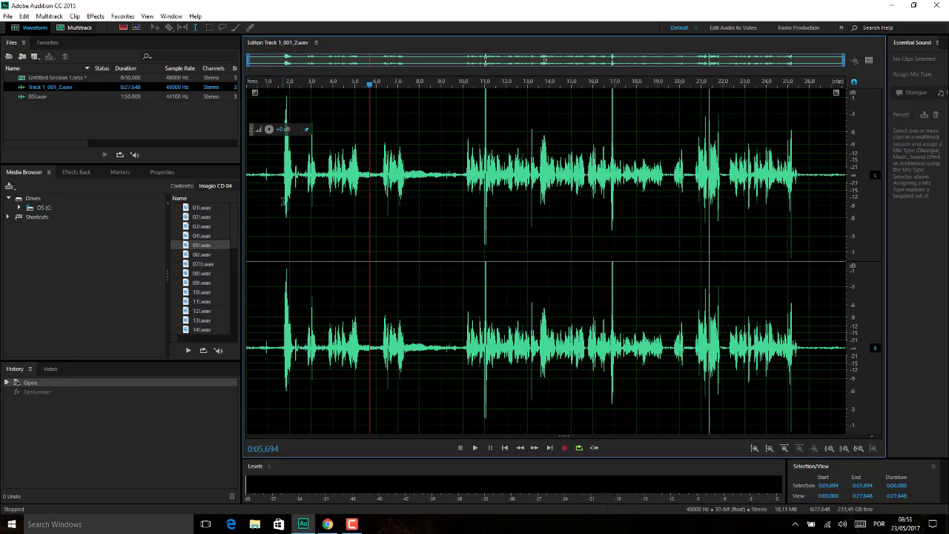
{"action": "key", "text": "space"}
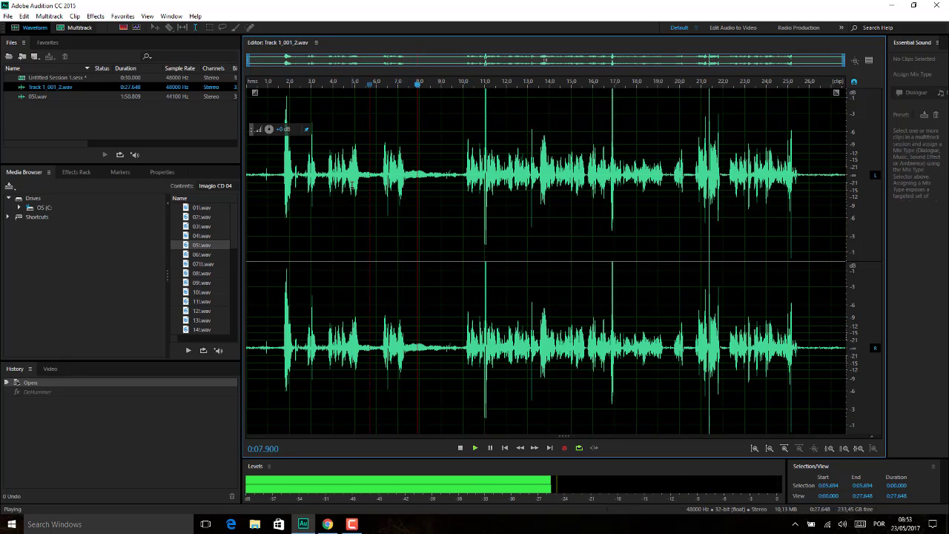
{"action": "key", "text": "space"}
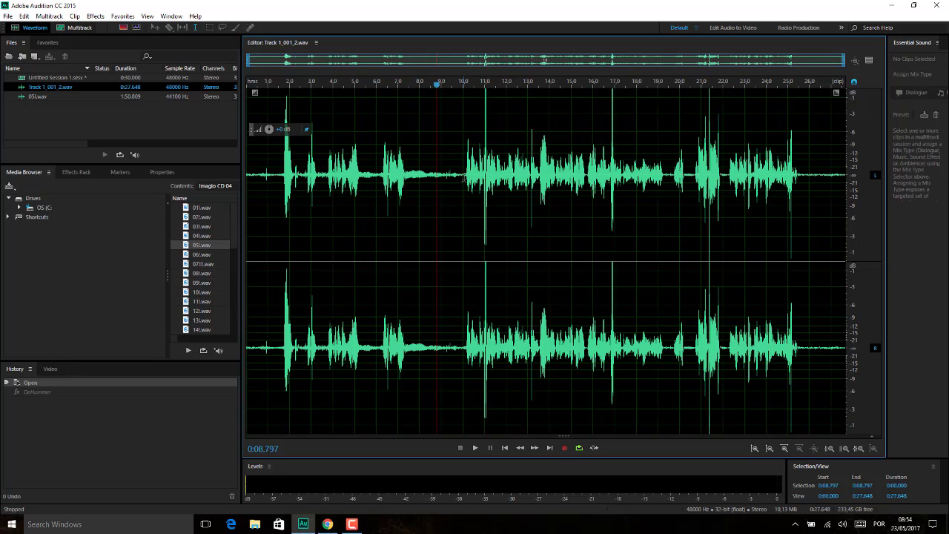
Preview the Convolution Reverb effect with its default preset from the 10-second mark and close it without applying.
{"action": "left_click", "coordinate": [462, 181]}
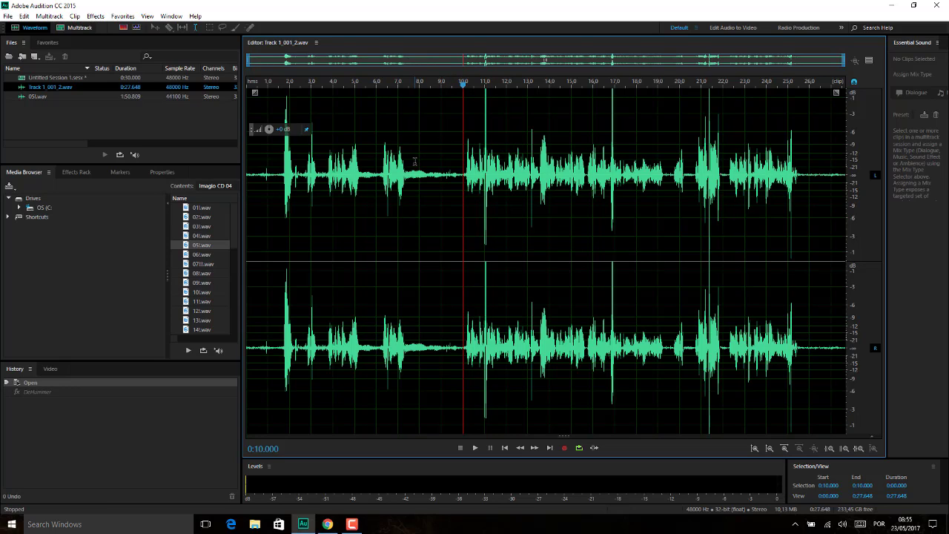
{"action": "left_click", "coordinate": [94, 16]}
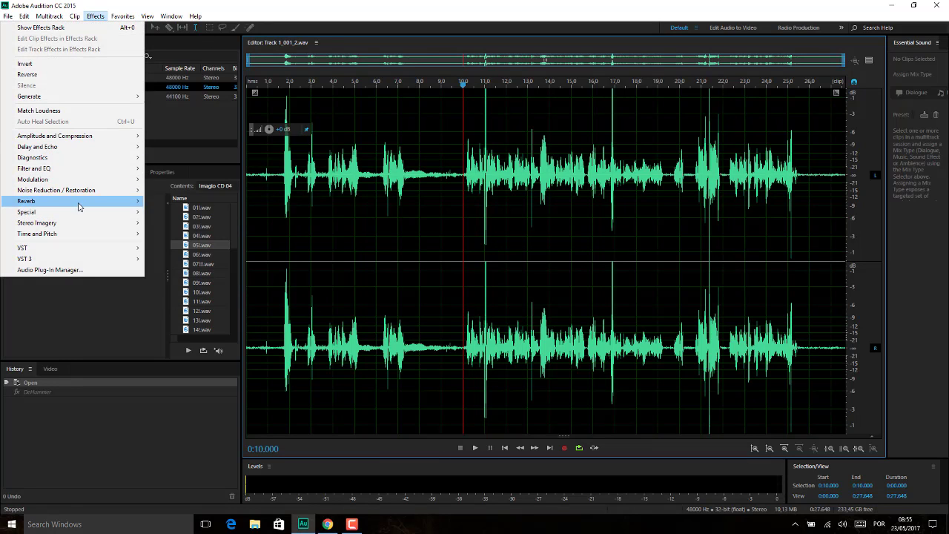
{"action": "mouse_move", "coordinate": [80, 205]}
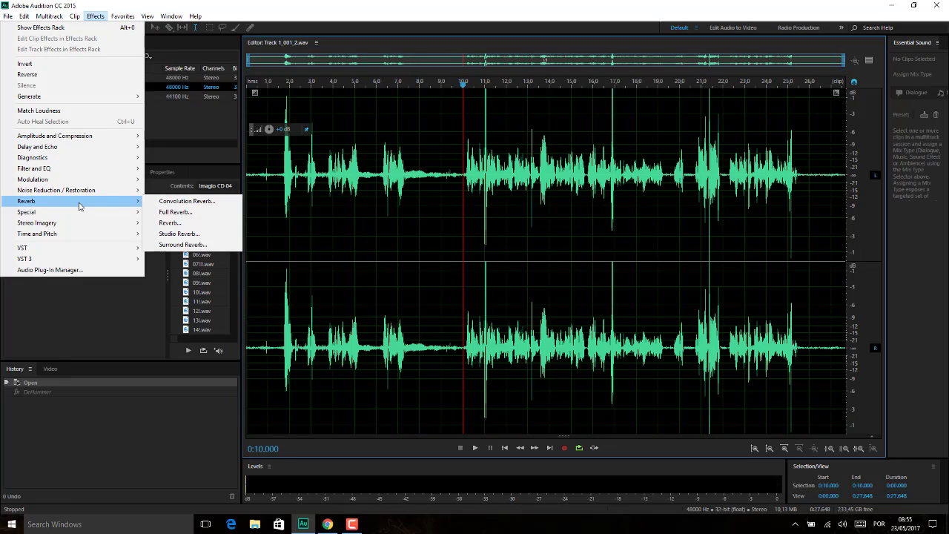
{"action": "left_click", "coordinate": [207, 202]}
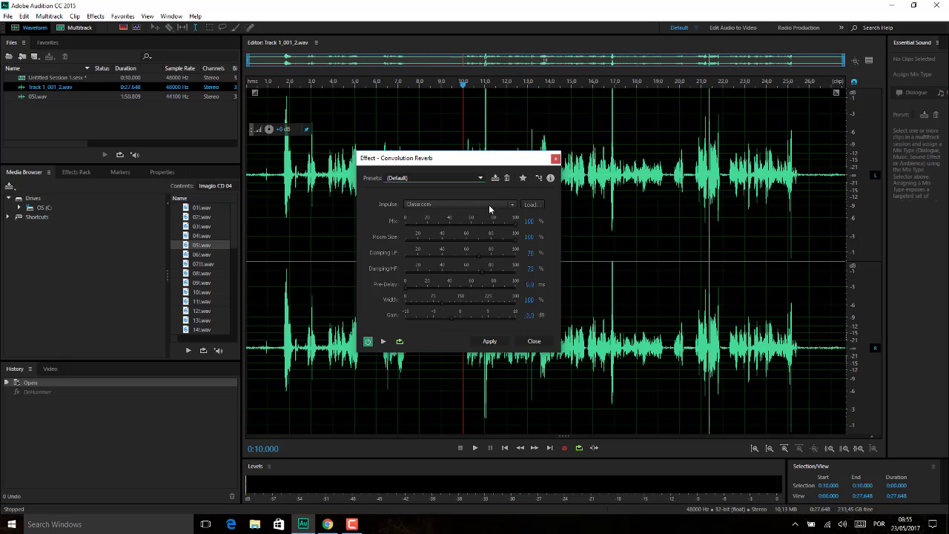
{"action": "left_click_drag", "start_coordinate": [493, 158], "coordinate": [471, 145]}
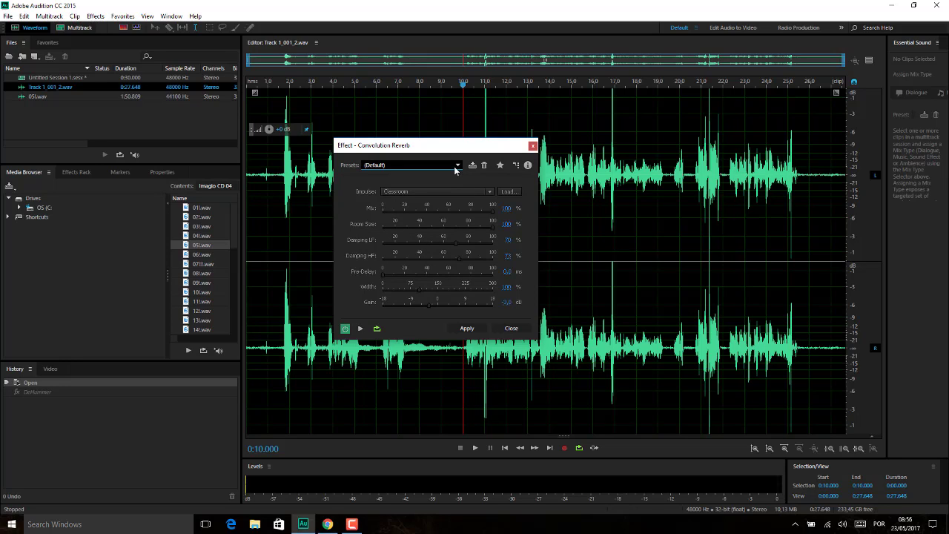
{"action": "left_click", "coordinate": [360, 329]}
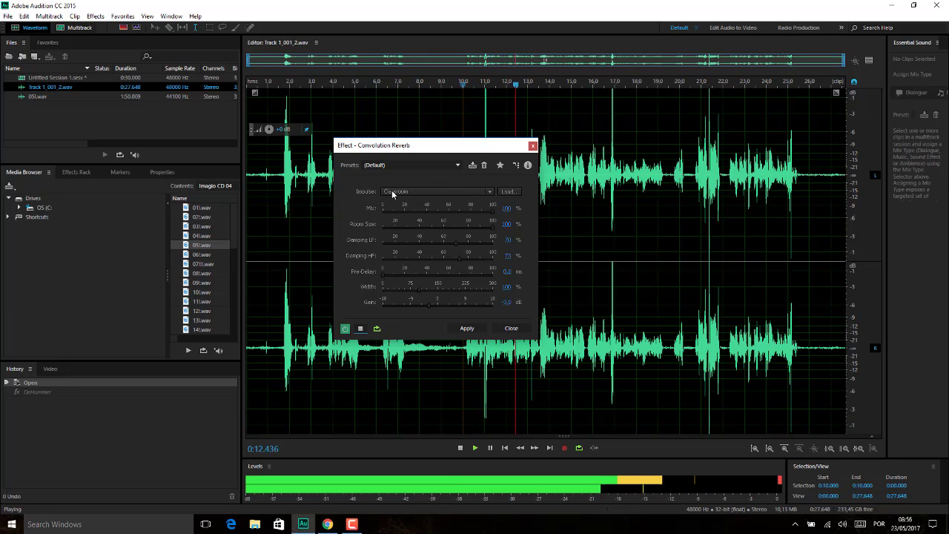
{"action": "left_click", "coordinate": [511, 328]}
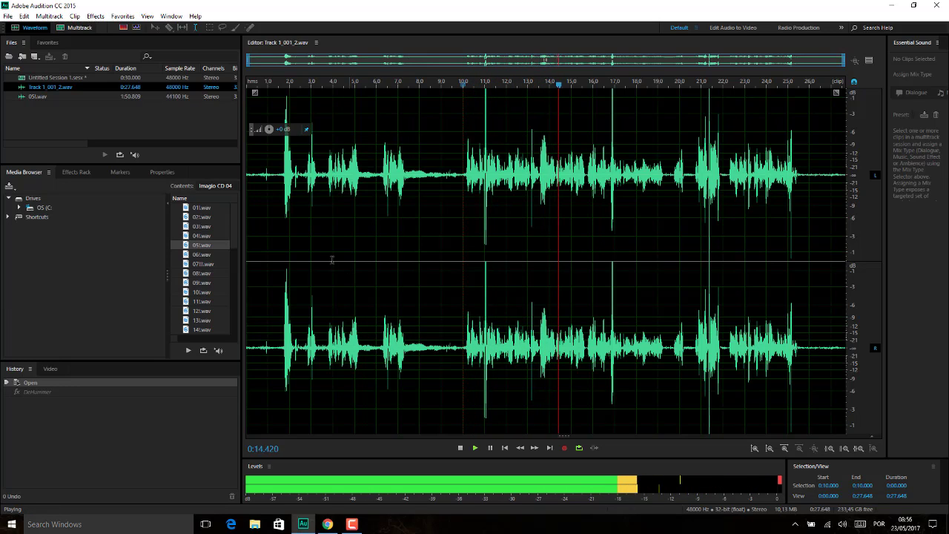
Play the dry recording again briefly, starting just before the first loud peak at about 1.2 seconds.
{"action": "left_click_drag", "start_coordinate": [320, 239], "coordinate": [284, 239]}
{"action": "left_click", "coordinate": [273, 242]}
{"action": "key", "text": "space"}
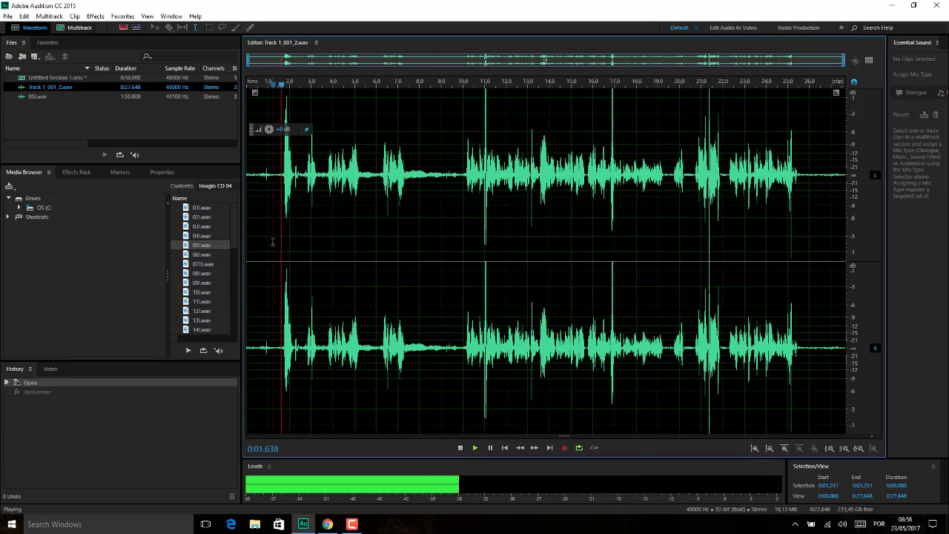
{"action": "key", "text": "space"}
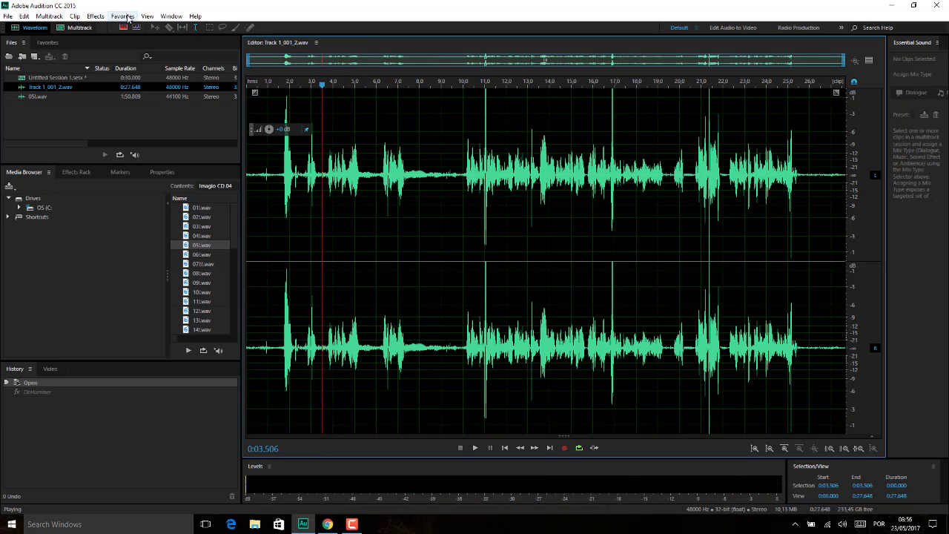
Reopen the Convolution Reverb effect and start previewing it with the default preset.
{"action": "left_click", "coordinate": [95, 15]}
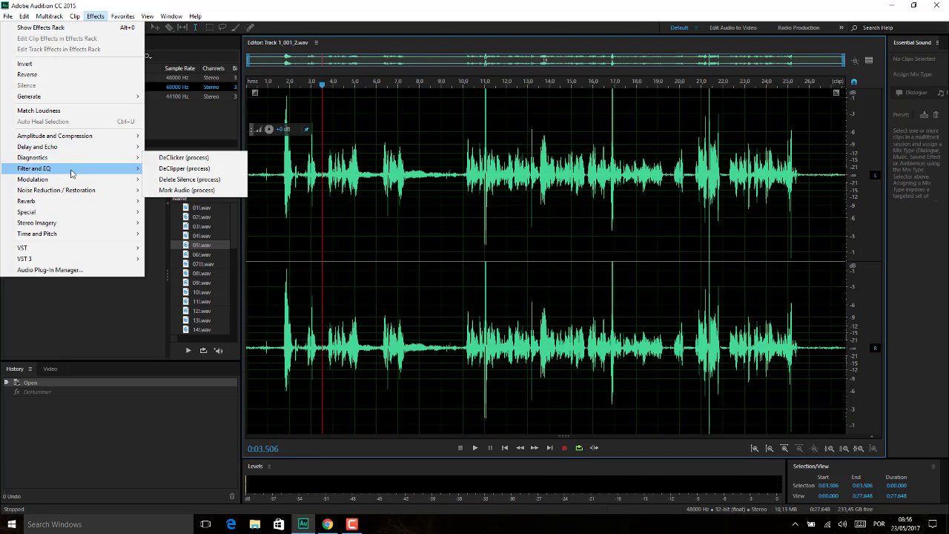
{"action": "mouse_move", "coordinate": [111, 203]}
{"action": "left_click", "coordinate": [154, 203]}
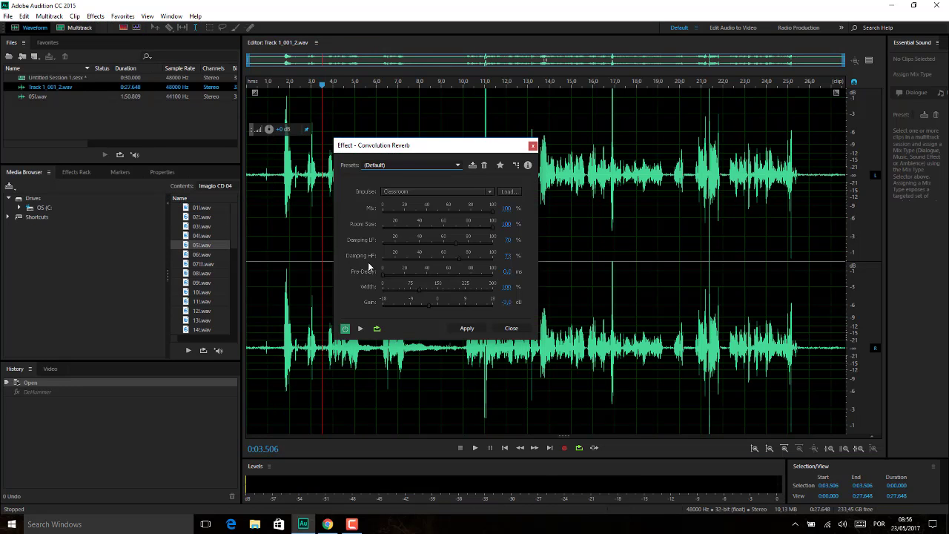
{"action": "left_click", "coordinate": [360, 330]}
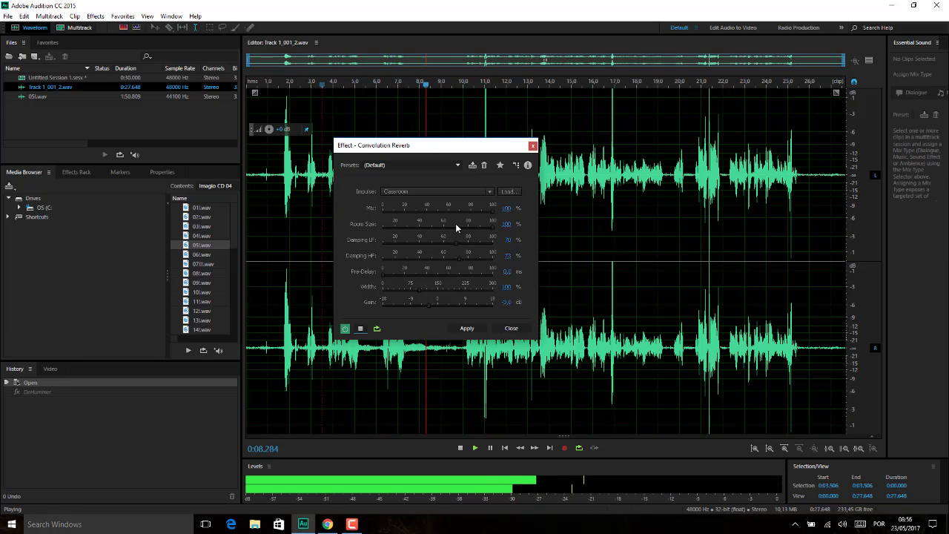
Load the A Cold House preset in Convolution Reverb, listen to it and stop the preview.
{"action": "left_click", "coordinate": [458, 164]}
{"action": "left_click", "coordinate": [423, 186]}
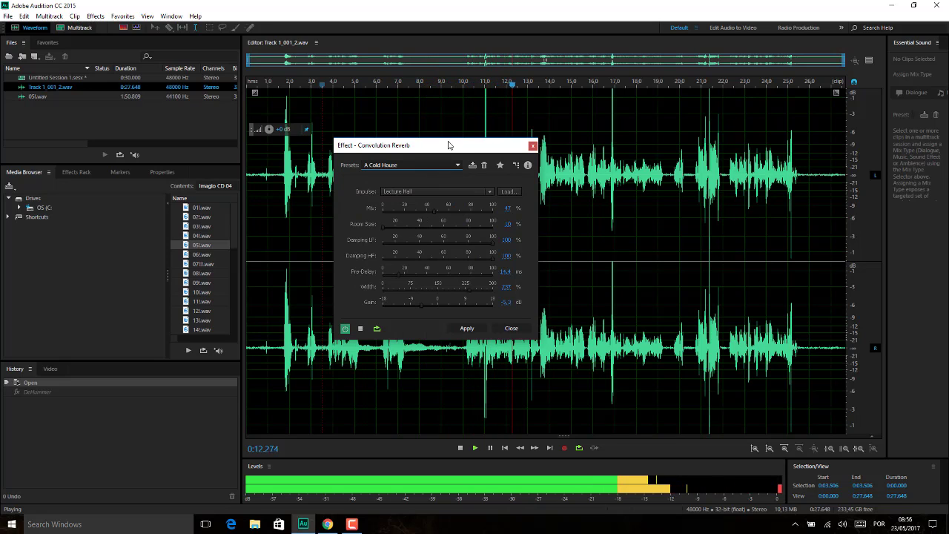
{"action": "left_click_drag", "start_coordinate": [447, 143], "coordinate": [407, 148]}
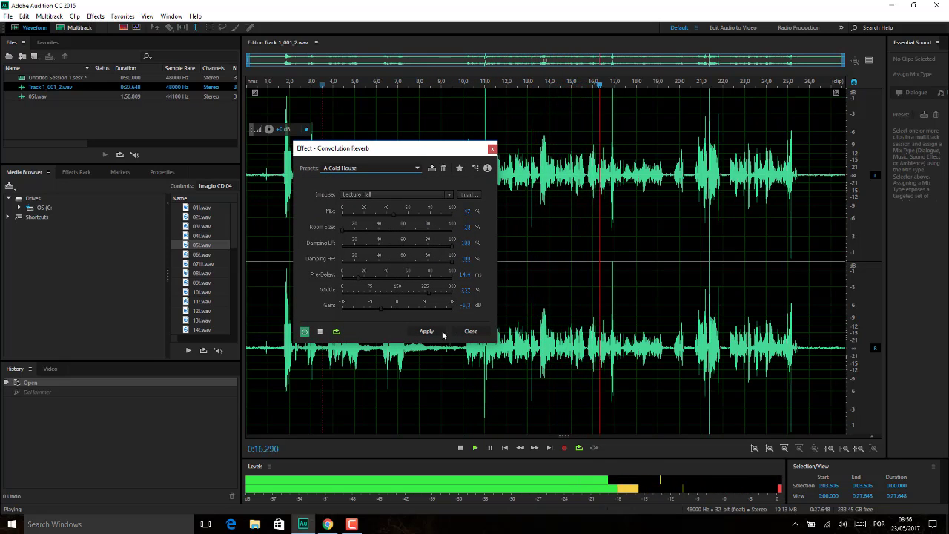
{"action": "left_click", "coordinate": [320, 330]}
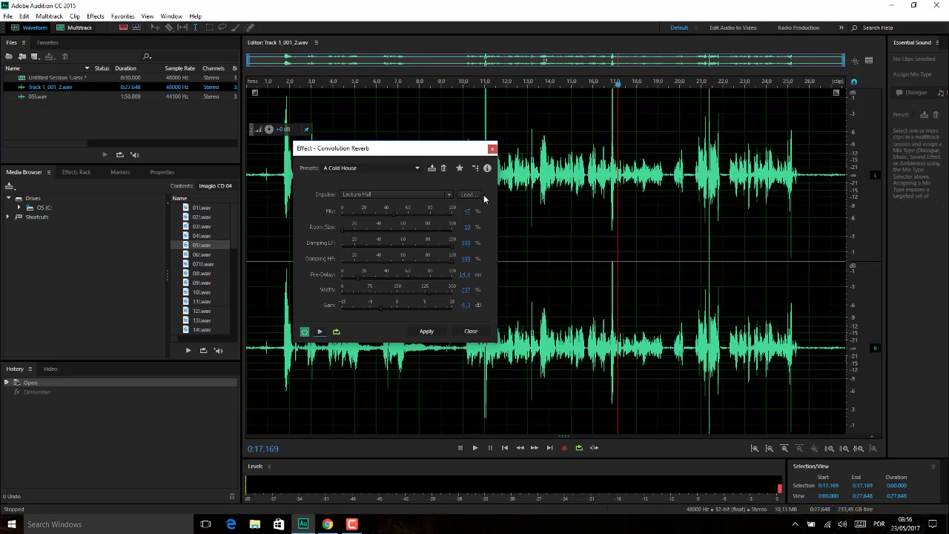
Set the reverb impulse to Gallery and the room size to 25%, and preview the result.
{"action": "left_click", "coordinate": [444, 196]}
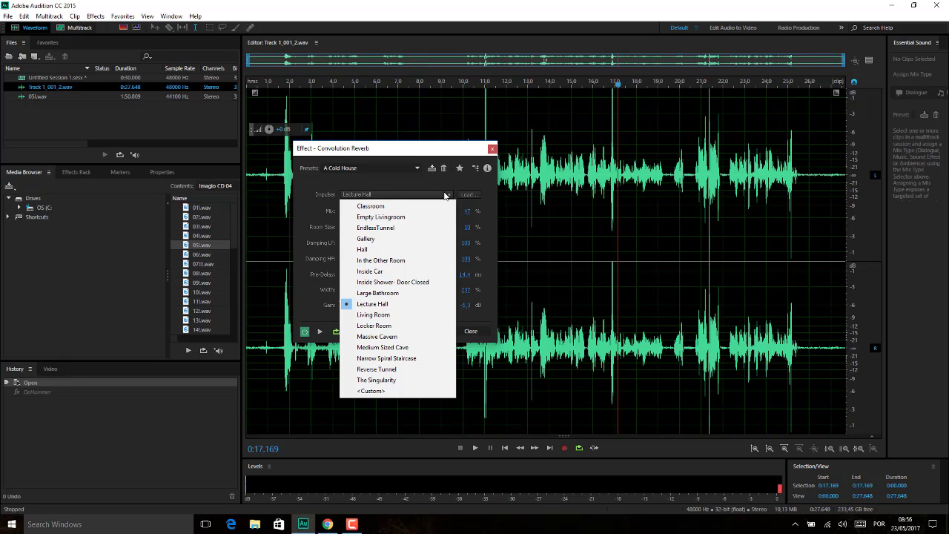
{"action": "left_click", "coordinate": [397, 237]}
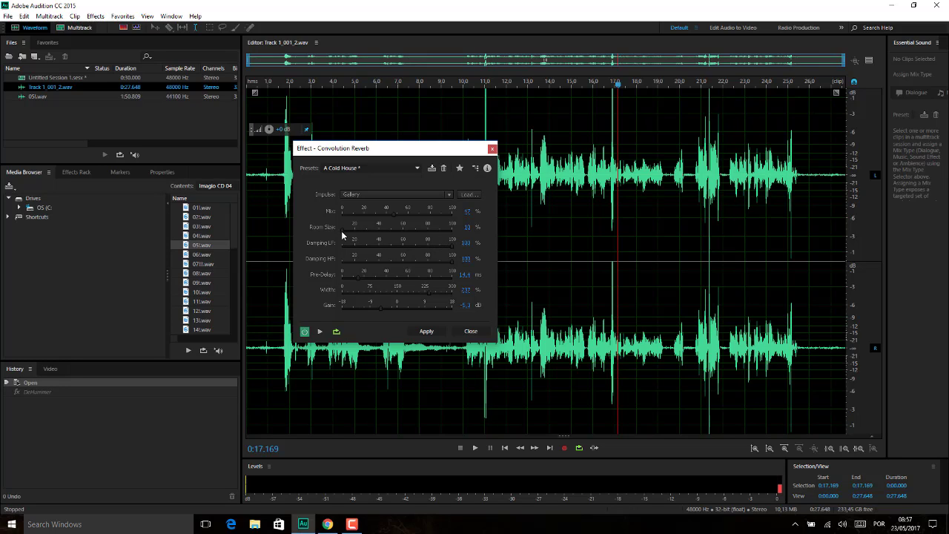
{"action": "mouse_move", "coordinate": [342, 231]}
{"action": "left_mouse_down"}
{"action": "mouse_move", "coordinate": [461, 236]}
{"action": "mouse_move", "coordinate": [337, 229]}
{"action": "mouse_move", "coordinate": [449, 229]}
{"action": "mouse_move", "coordinate": [358, 231]}
{"action": "left_mouse_up"}
{"action": "left_click", "coordinate": [322, 333]}
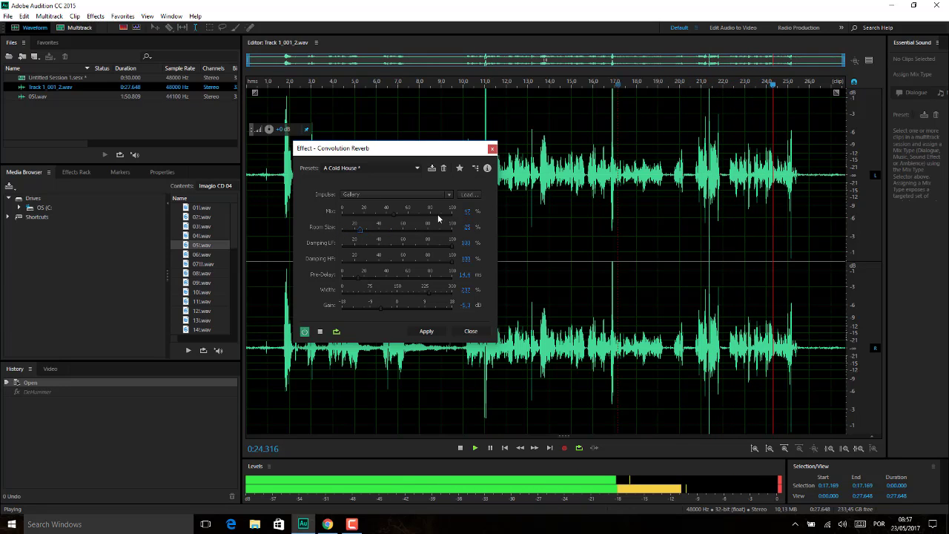
{"action": "left_click", "coordinate": [320, 331]}
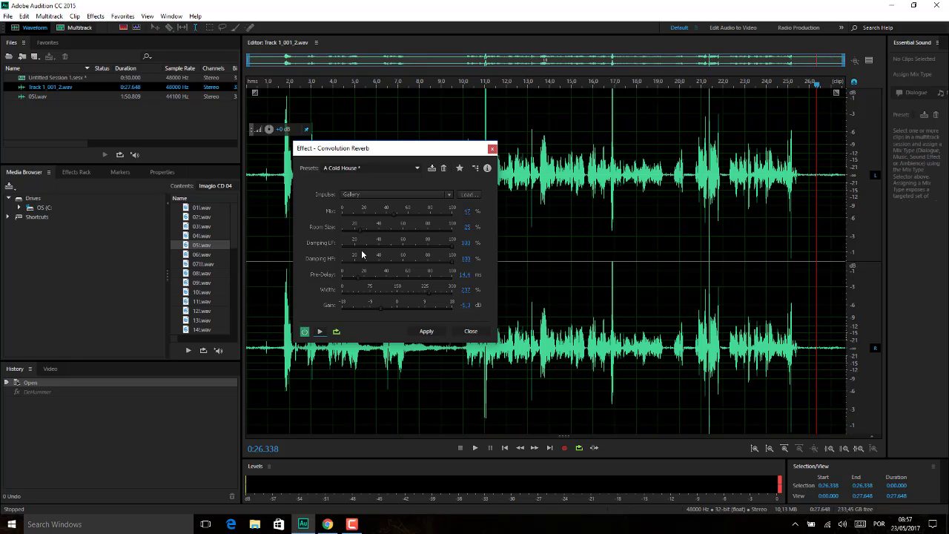
Lower Damping LF to 51% and Damping HF to about 57% while listening to the preview.
{"action": "left_click", "coordinate": [320, 332]}
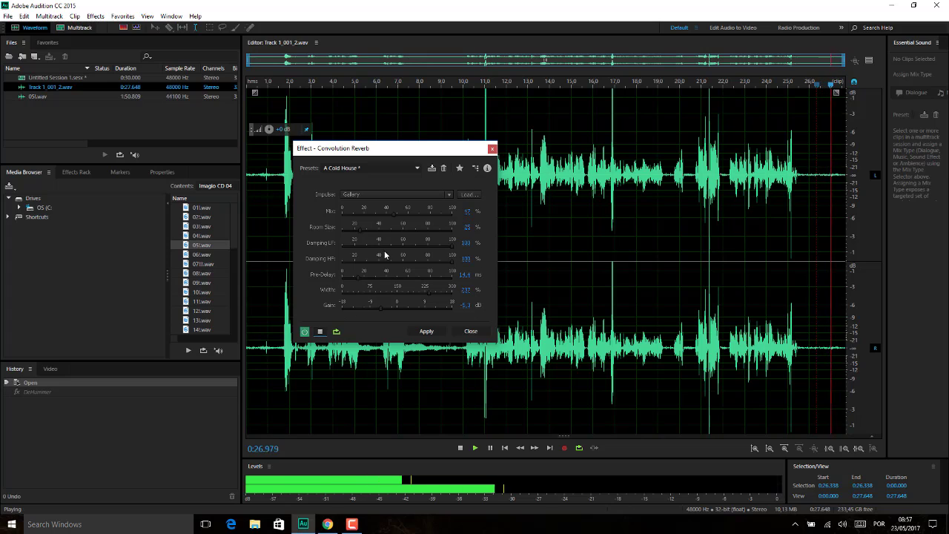
{"action": "mouse_move", "coordinate": [450, 246]}
{"action": "left_mouse_down"}
{"action": "mouse_move", "coordinate": [337, 249]}
{"action": "mouse_move", "coordinate": [465, 252]}
{"action": "mouse_move", "coordinate": [444, 245]}
{"action": "left_mouse_up"}
{"action": "left_click_drag", "start_coordinate": [453, 258], "coordinate": [359, 260]}
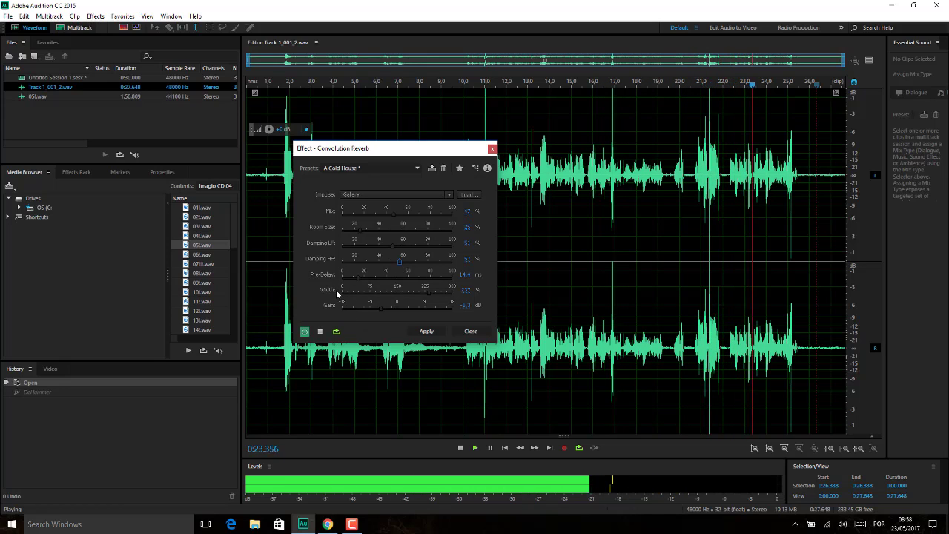
{"action": "left_click", "coordinate": [320, 331]}
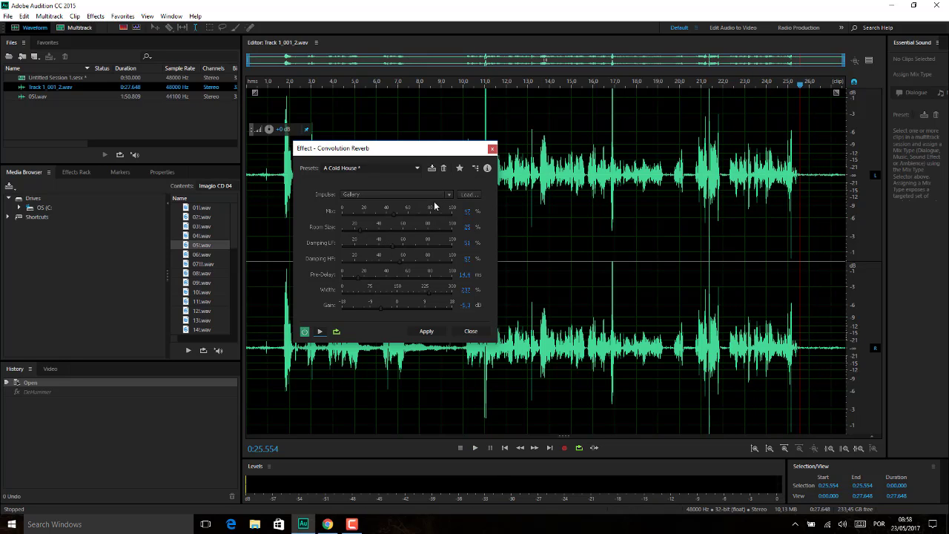
Switch the reverb impulse to Hall and preview it.
{"action": "left_click", "coordinate": [444, 195]}
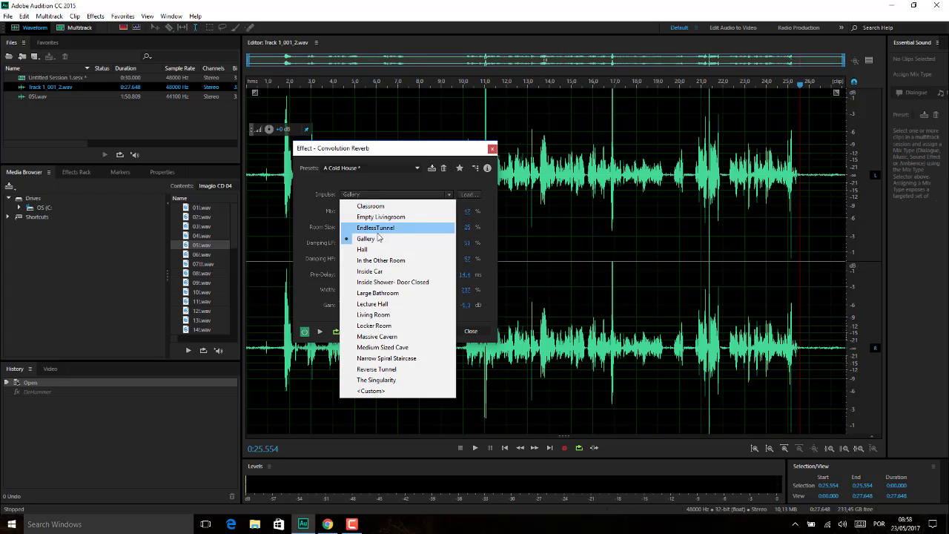
{"action": "left_click", "coordinate": [371, 250]}
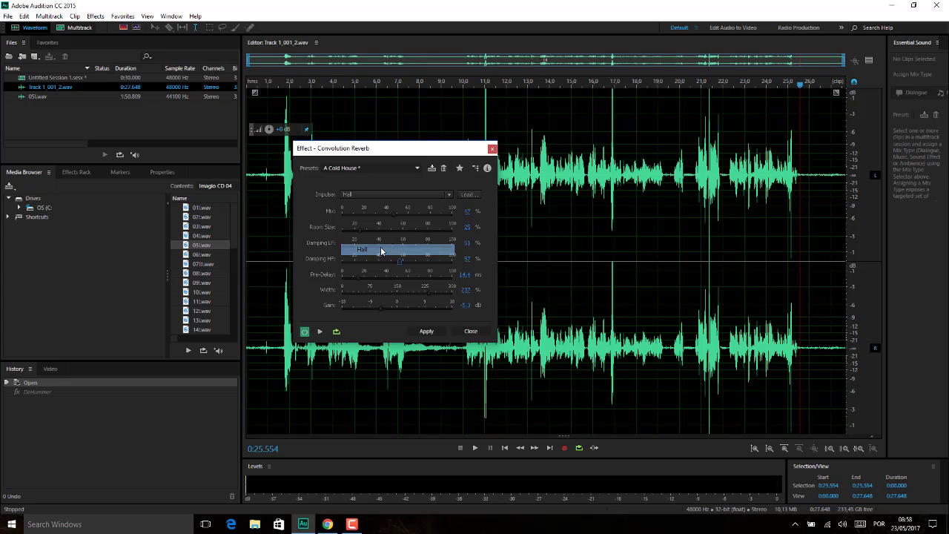
{"action": "left_click", "coordinate": [321, 333]}
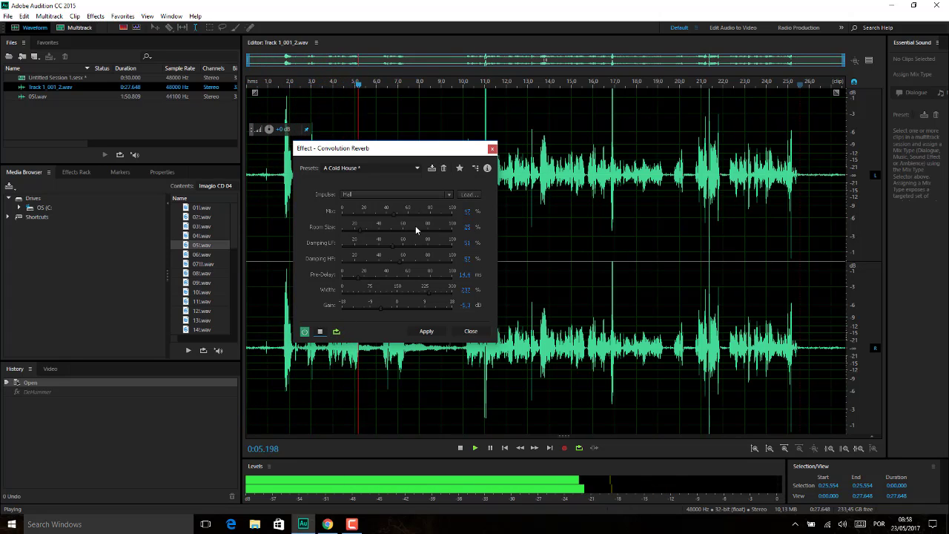
Reload the A Cold House preset for comparison and switch to the Back of the Class preset during the preview.
{"action": "left_click", "coordinate": [419, 169]}
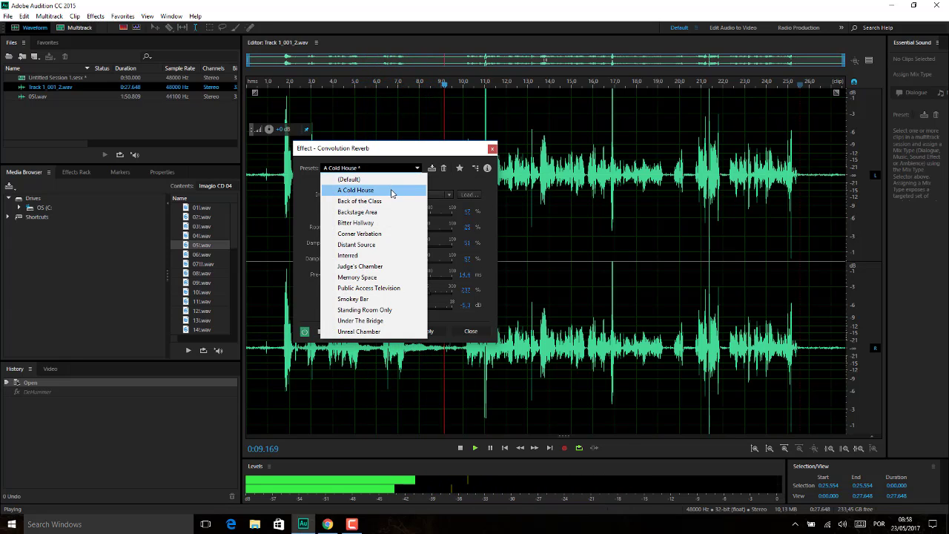
{"action": "left_click", "coordinate": [392, 192]}
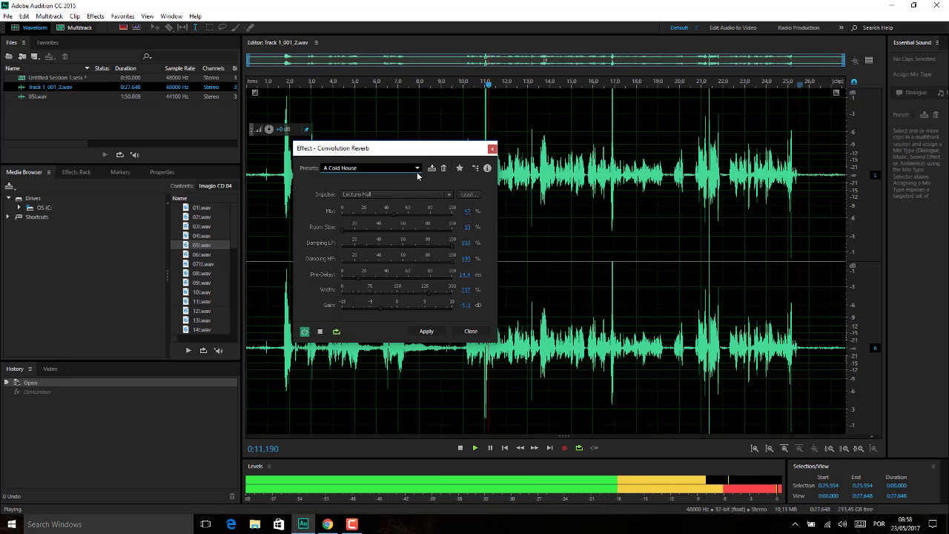
{"action": "left_click", "coordinate": [418, 171]}
{"action": "left_click", "coordinate": [388, 201]}
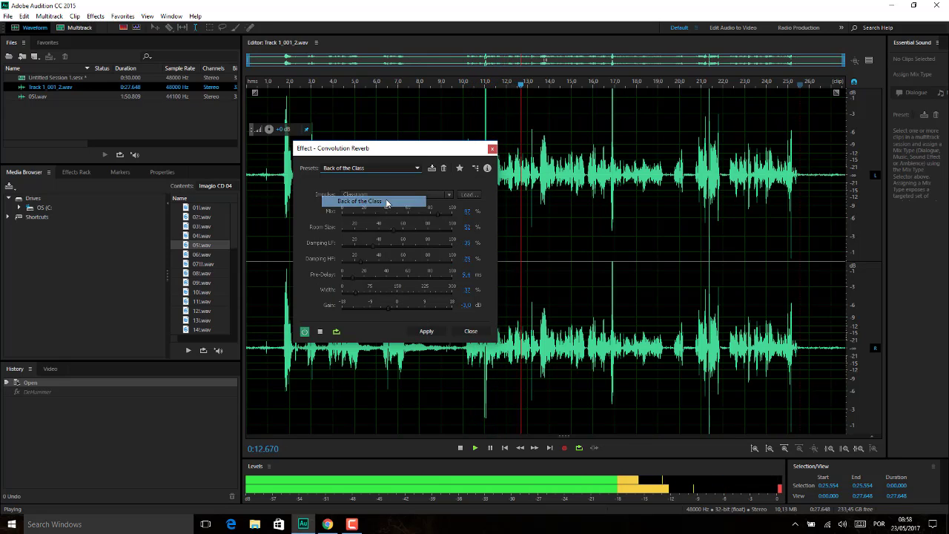
Audition the Backstage Area, Bitter Hallway and Corner Verbation presets one after another while the preview plays.
{"action": "left_click", "coordinate": [418, 168]}
{"action": "left_click", "coordinate": [396, 212]}
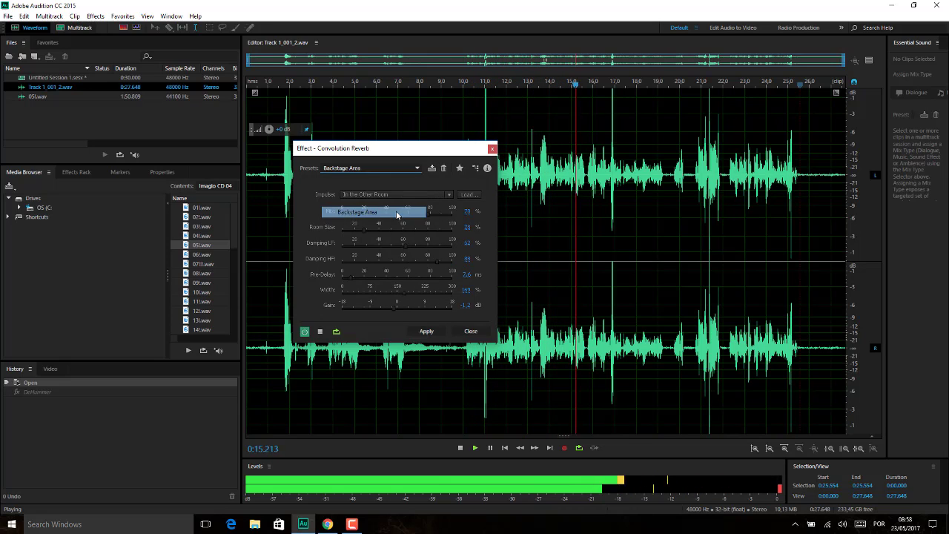
{"action": "left_click", "coordinate": [420, 169]}
{"action": "left_click", "coordinate": [407, 221]}
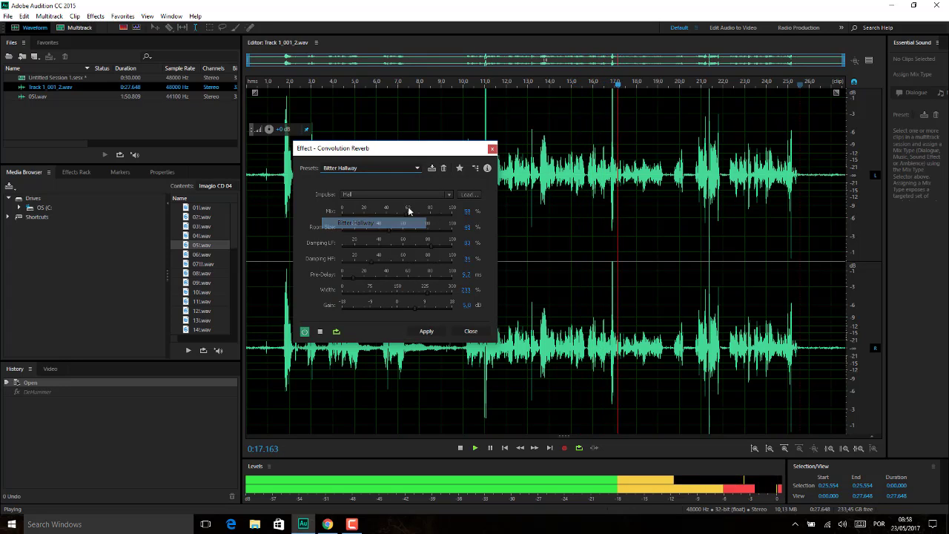
{"action": "left_click", "coordinate": [419, 168]}
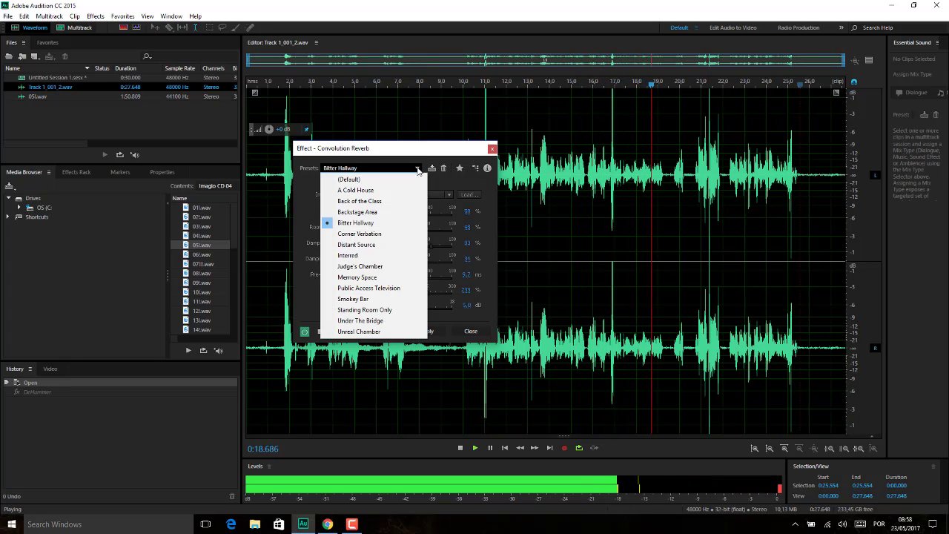
{"action": "left_click", "coordinate": [395, 236]}
Audition the Distant Source, Interred and Judge's Chamber reverb presets during the running preview.
{"action": "left_click", "coordinate": [419, 169]}
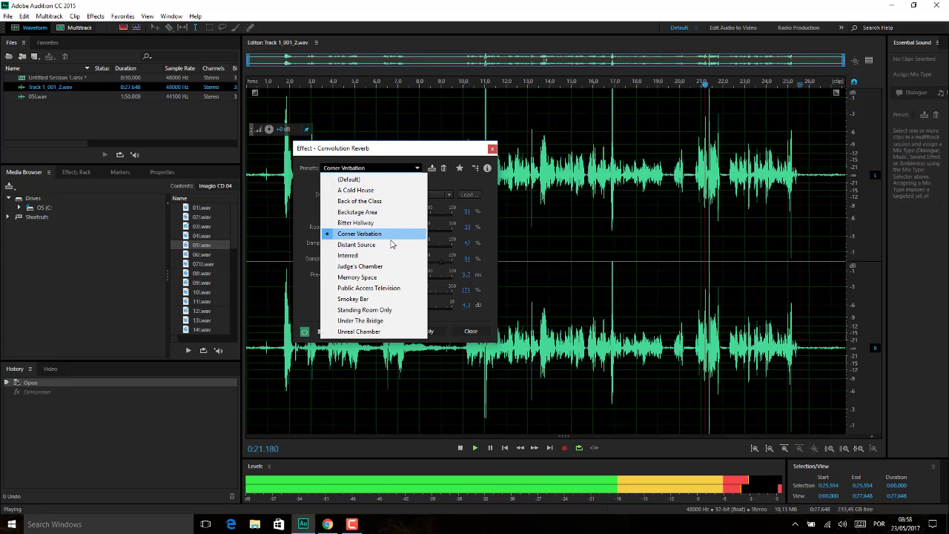
{"action": "left_click", "coordinate": [392, 243]}
{"action": "left_click", "coordinate": [417, 171]}
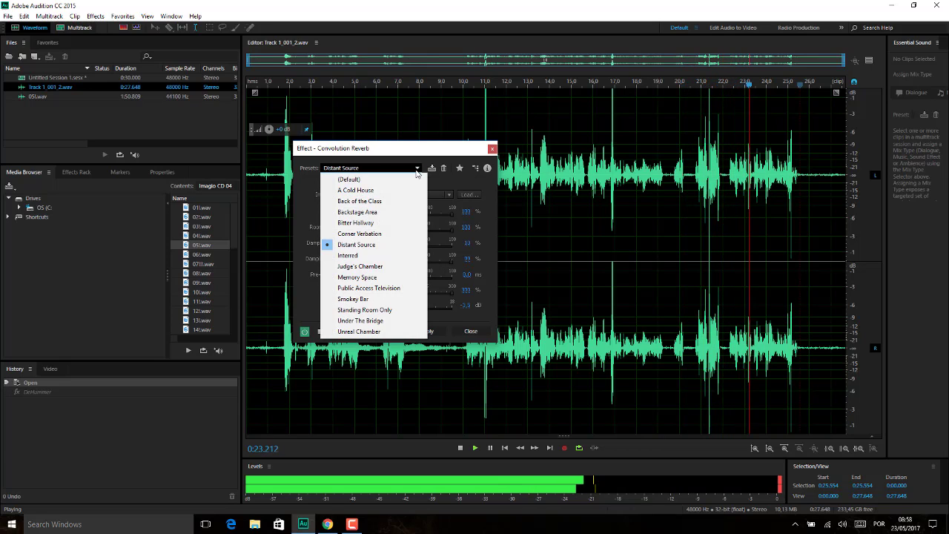
{"action": "left_click", "coordinate": [379, 255]}
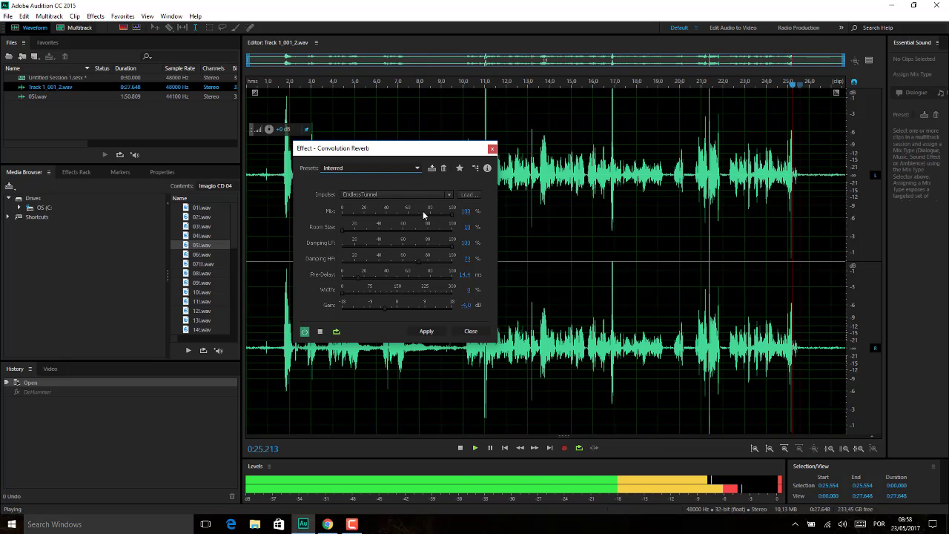
{"action": "left_click", "coordinate": [417, 168]}
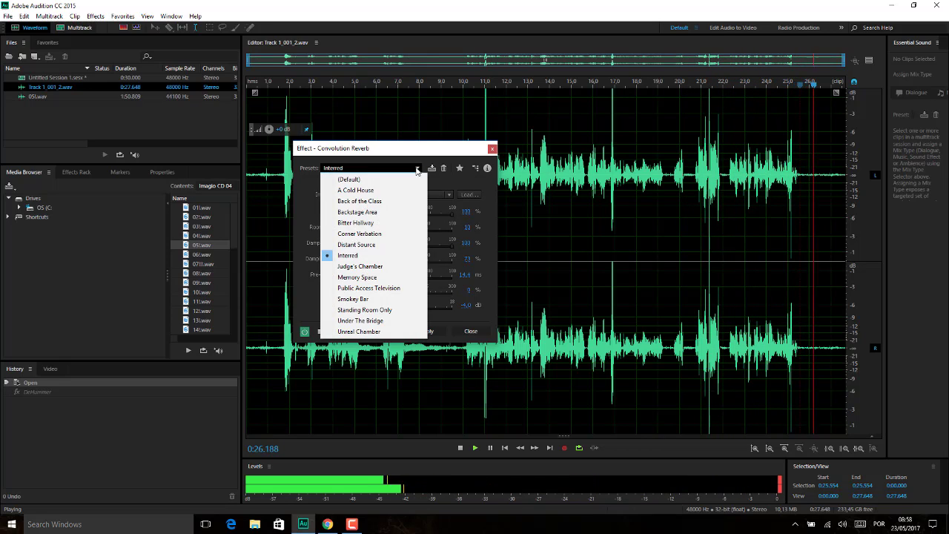
{"action": "left_click", "coordinate": [383, 268]}
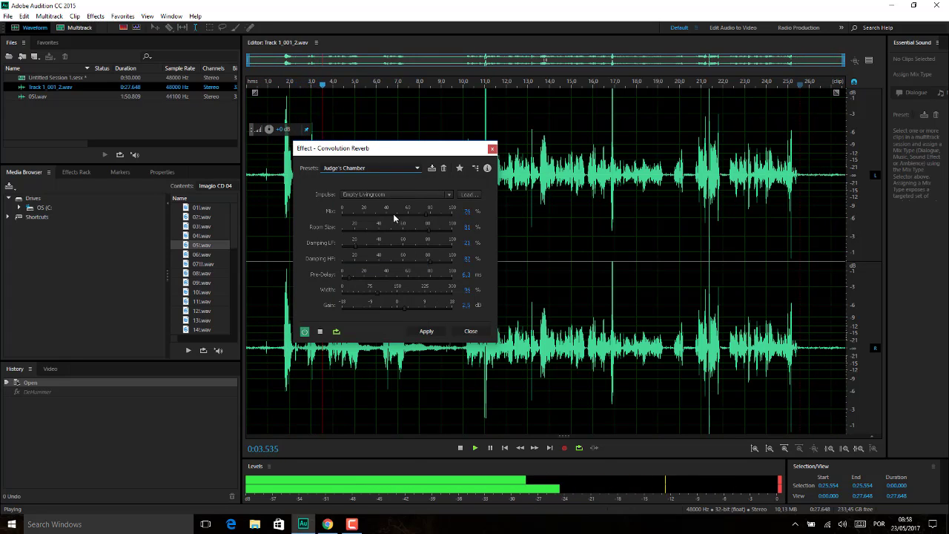
Audition the Memory Space and Public Access Television presets, and stop the preview.
{"action": "left_click", "coordinate": [408, 167]}
{"action": "left_click", "coordinate": [387, 279]}
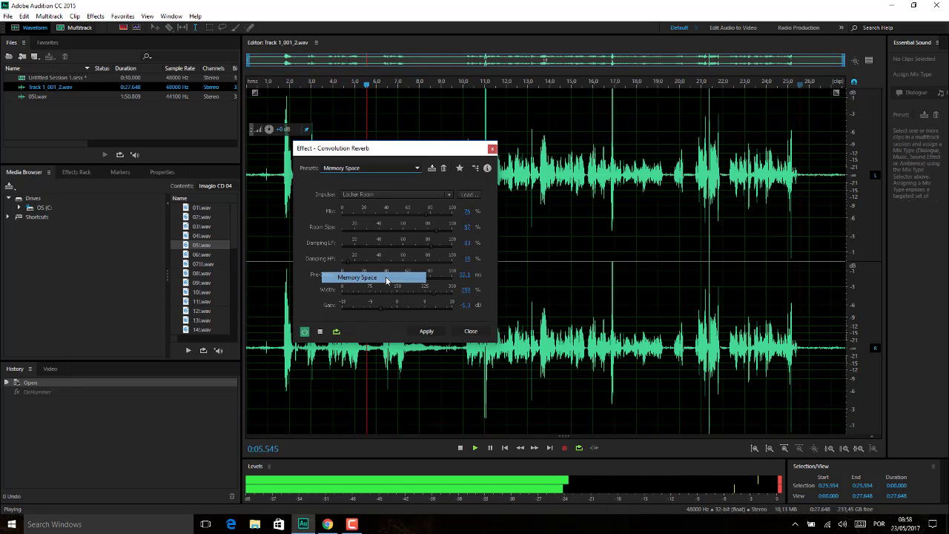
{"action": "left_click", "coordinate": [408, 168]}
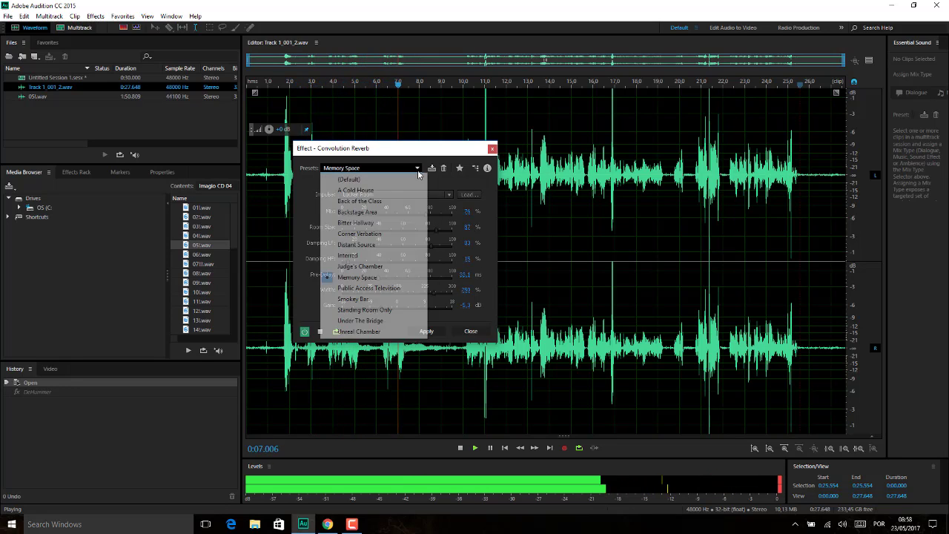
{"action": "left_click", "coordinate": [395, 288]}
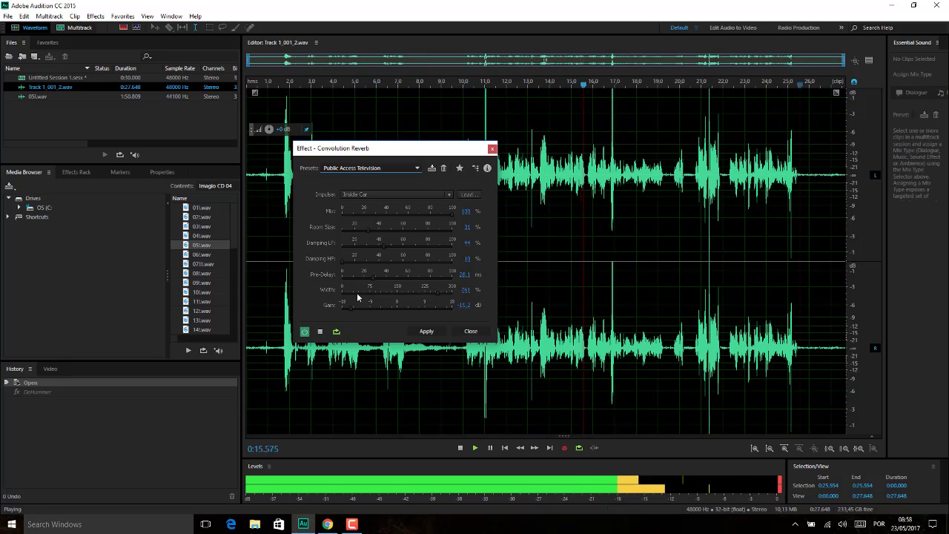
{"action": "left_click", "coordinate": [321, 331]}
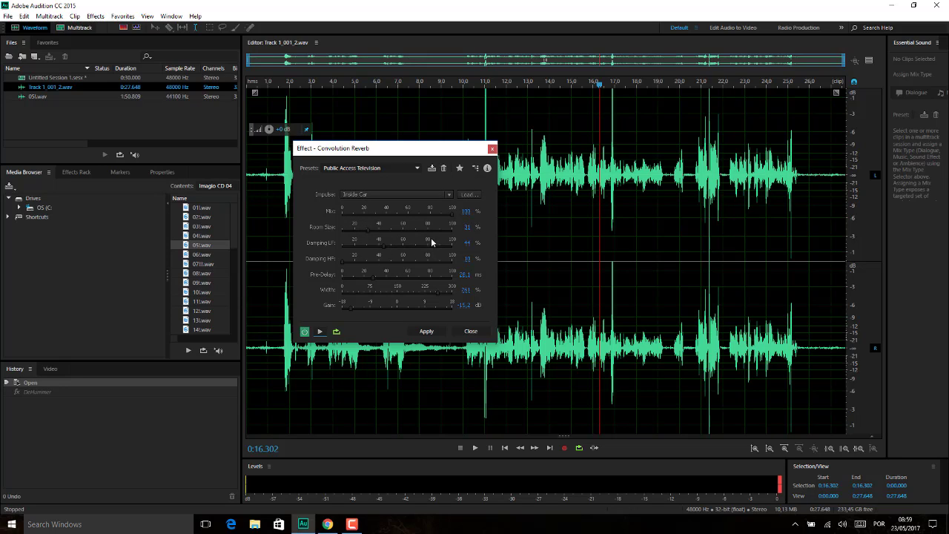
Compare Memory Space with Public Access Television again by switching between the two presets during playback.
{"action": "left_click", "coordinate": [437, 194]}
{"action": "left_click", "coordinate": [419, 287]}
{"action": "left_click", "coordinate": [417, 168]}
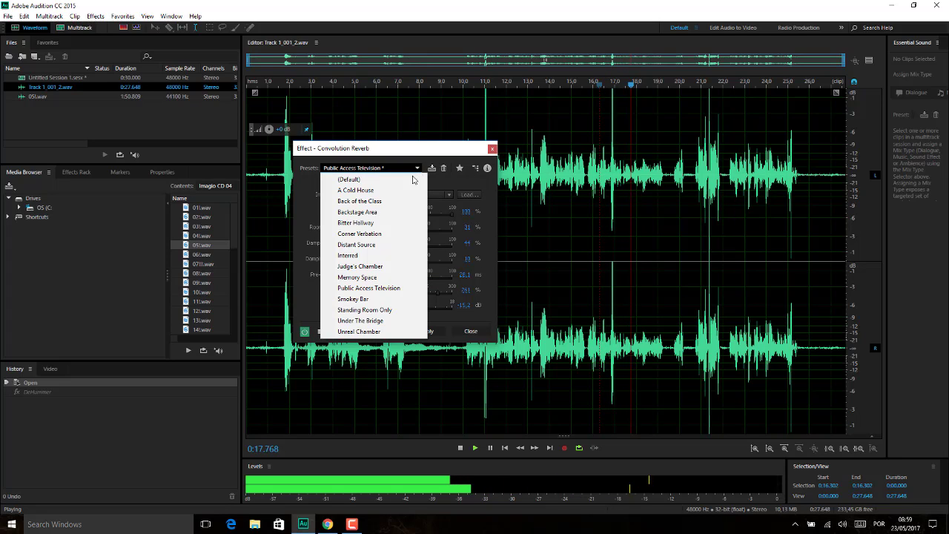
{"action": "left_click", "coordinate": [362, 277]}
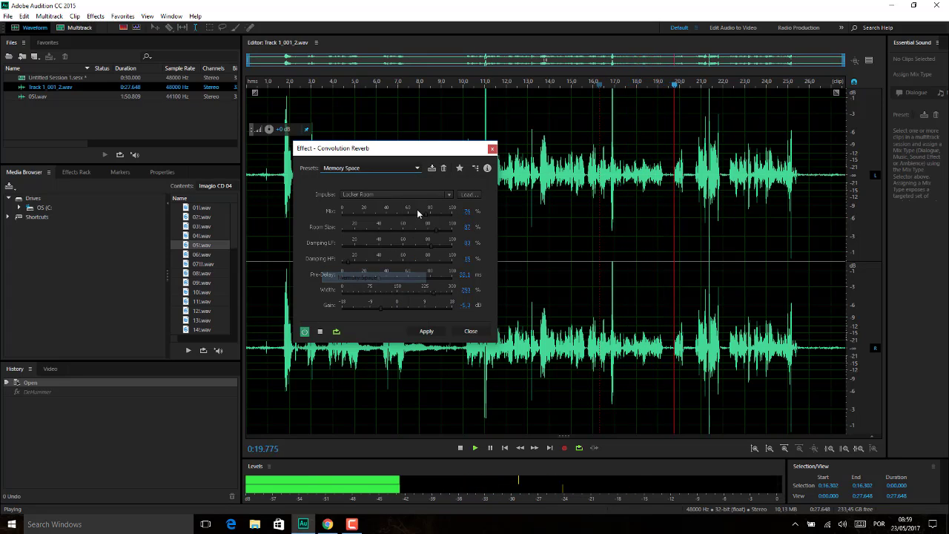
{"action": "left_click", "coordinate": [408, 168]}
{"action": "left_click", "coordinate": [368, 287]}
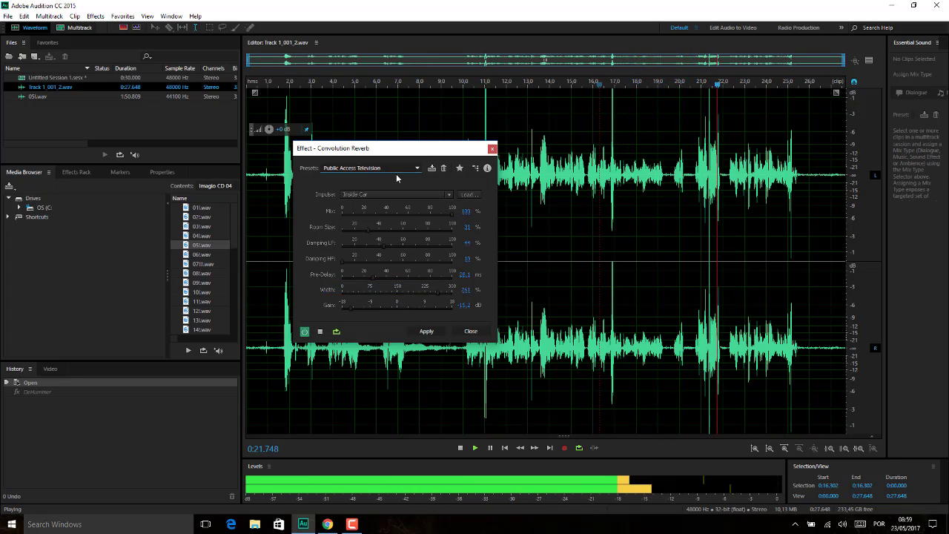
{"action": "left_click", "coordinate": [397, 171]}
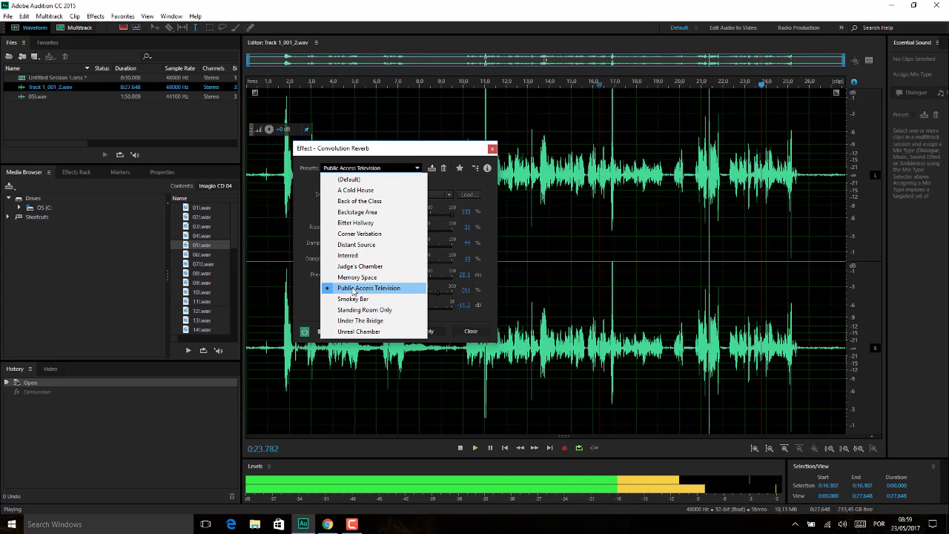
{"action": "left_click", "coordinate": [346, 289]}
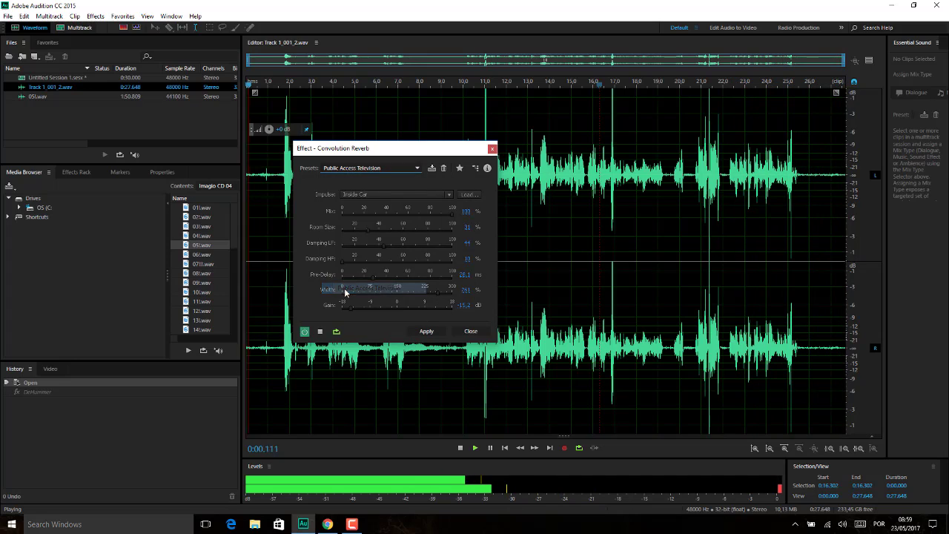
Audition the Smokey Bar, Standing Room Only, Under The Bridge and Unreal Chamber presets, and stop the preview.
{"action": "left_click", "coordinate": [403, 169]}
{"action": "left_click", "coordinate": [348, 298]}
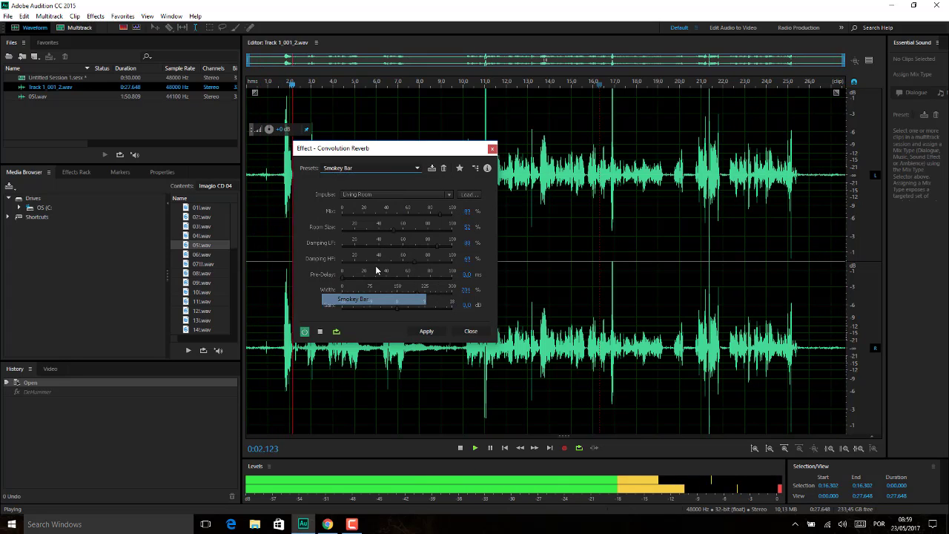
{"action": "left_click", "coordinate": [391, 169]}
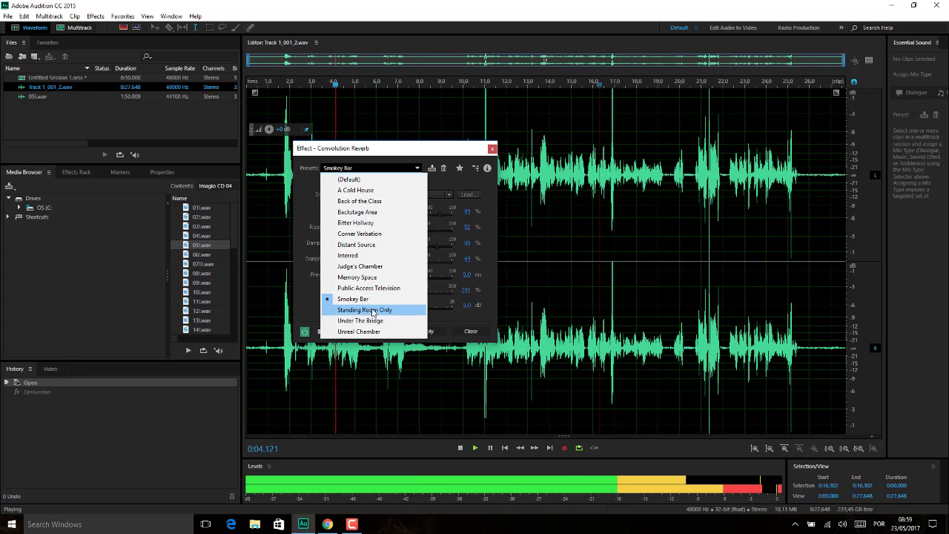
{"action": "left_click", "coordinate": [350, 312]}
{"action": "left_click", "coordinate": [389, 169]}
{"action": "left_click", "coordinate": [357, 320]}
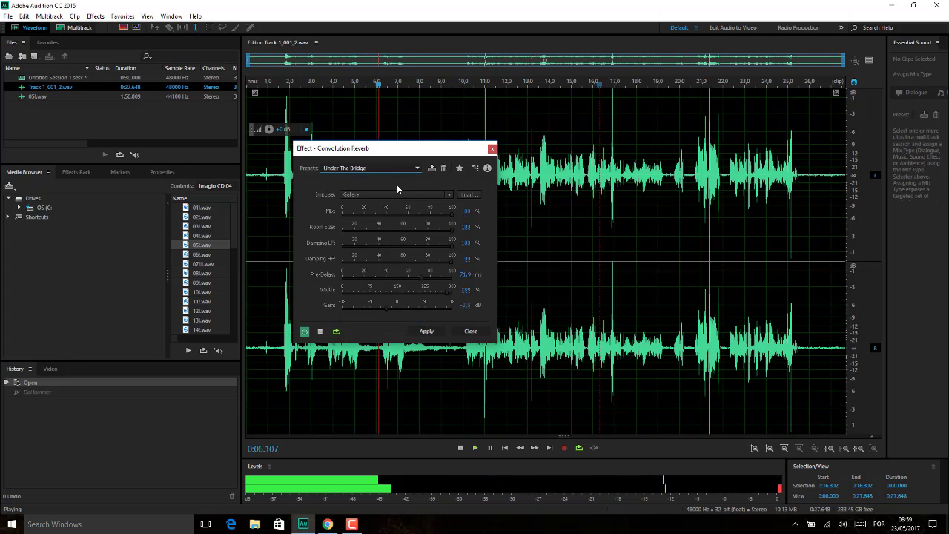
{"action": "left_click", "coordinate": [397, 171]}
{"action": "left_click", "coordinate": [374, 330]}
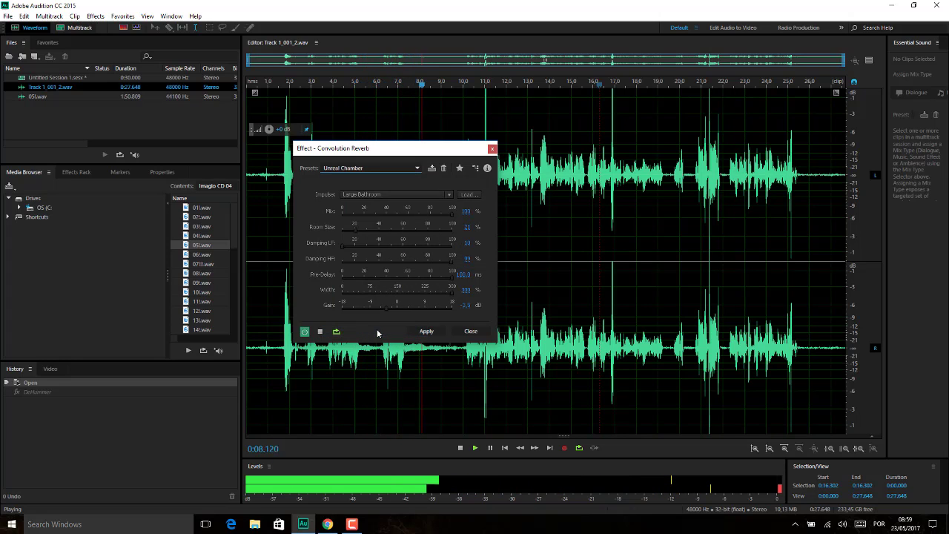
{"action": "left_click", "coordinate": [319, 332]}
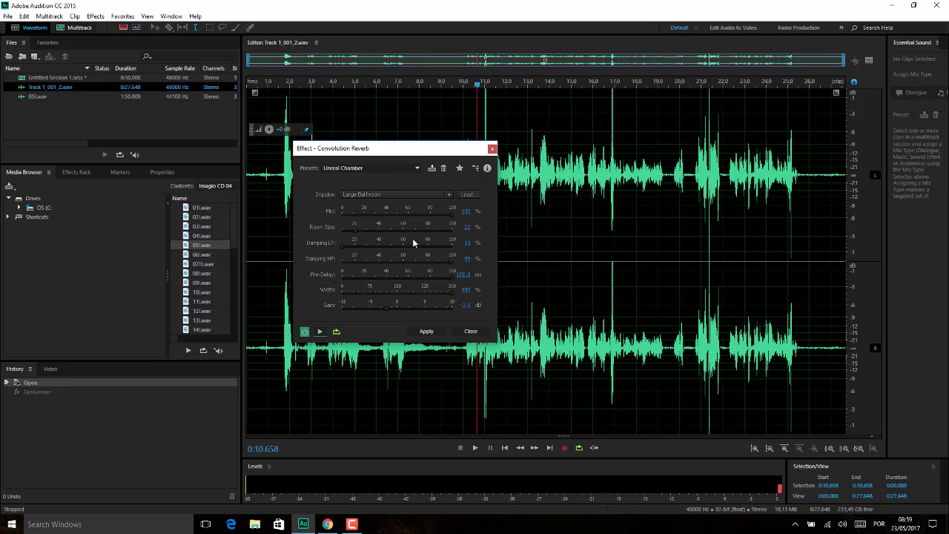
Load the Public Access Television preset, preview it briefly and apply the Convolution Reverb to the recording.
{"action": "left_click", "coordinate": [419, 167]}
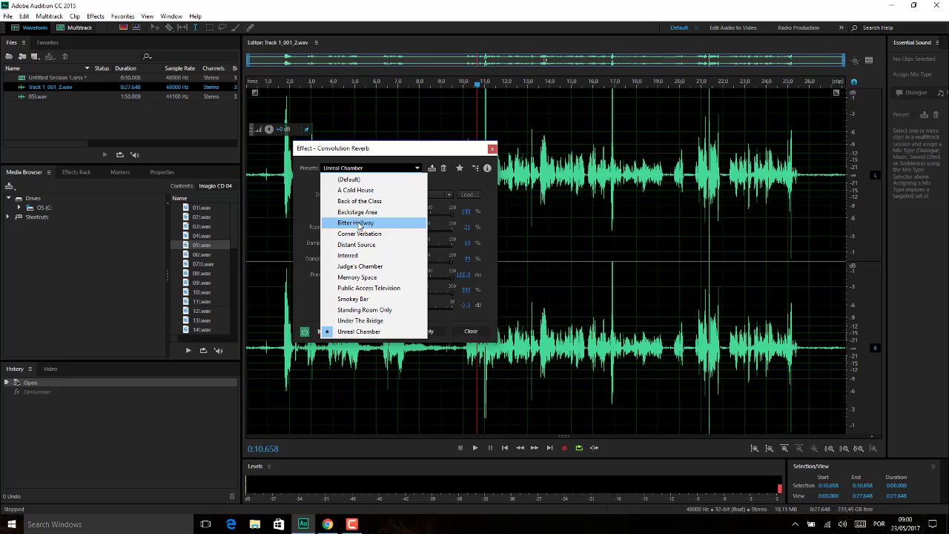
{"action": "left_click", "coordinate": [368, 288]}
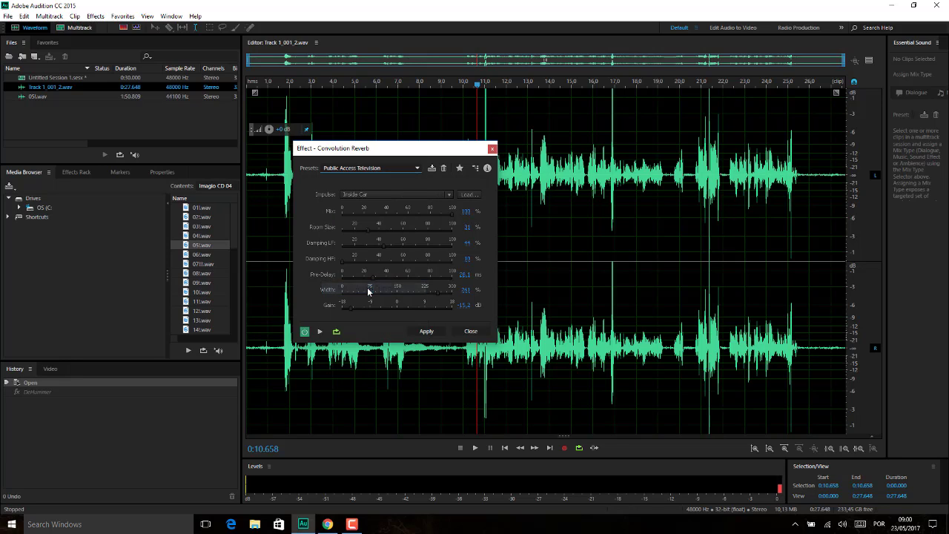
{"action": "left_click", "coordinate": [320, 332]}
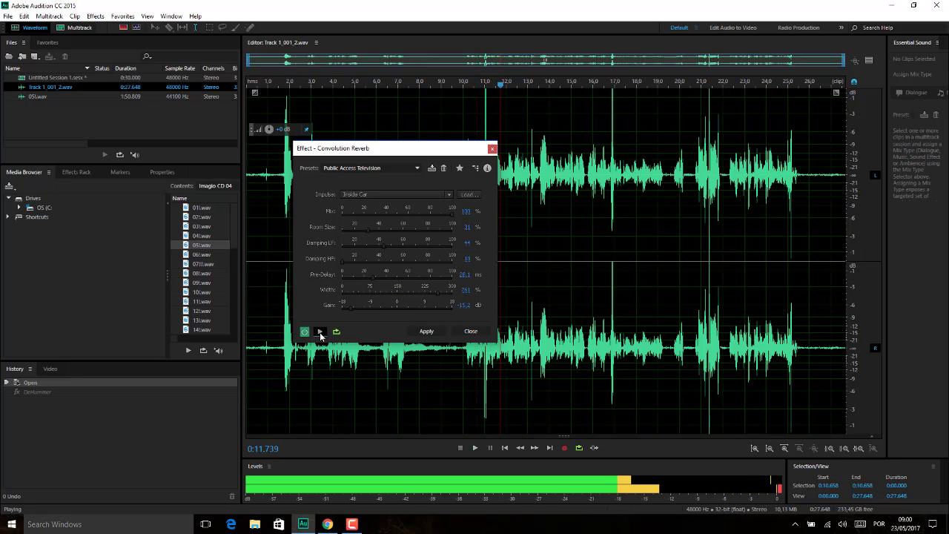
{"action": "left_click", "coordinate": [419, 331]}
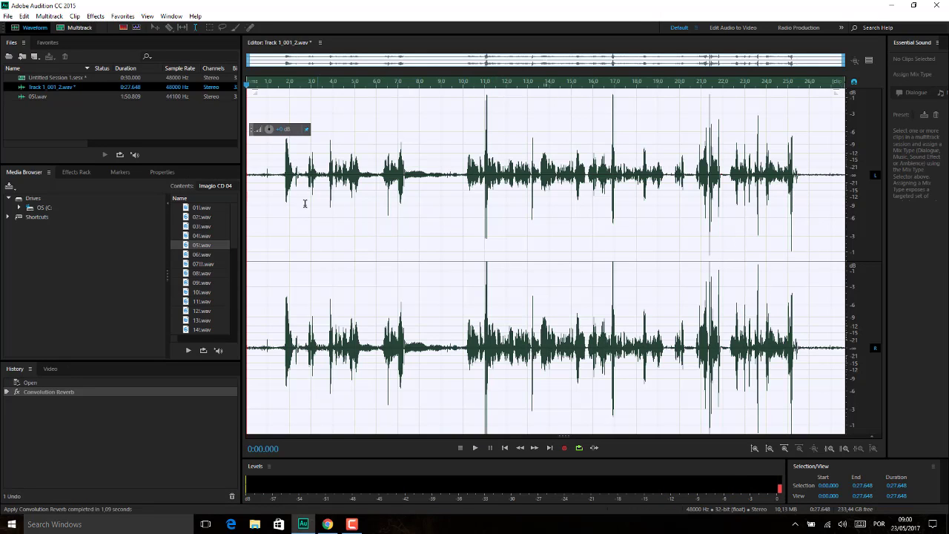
Play the processed recording from near its start and again from about 0:10.8 to hear the applied reverb.
{"action": "left_click", "coordinate": [257, 202]}
{"action": "key", "text": "space"}
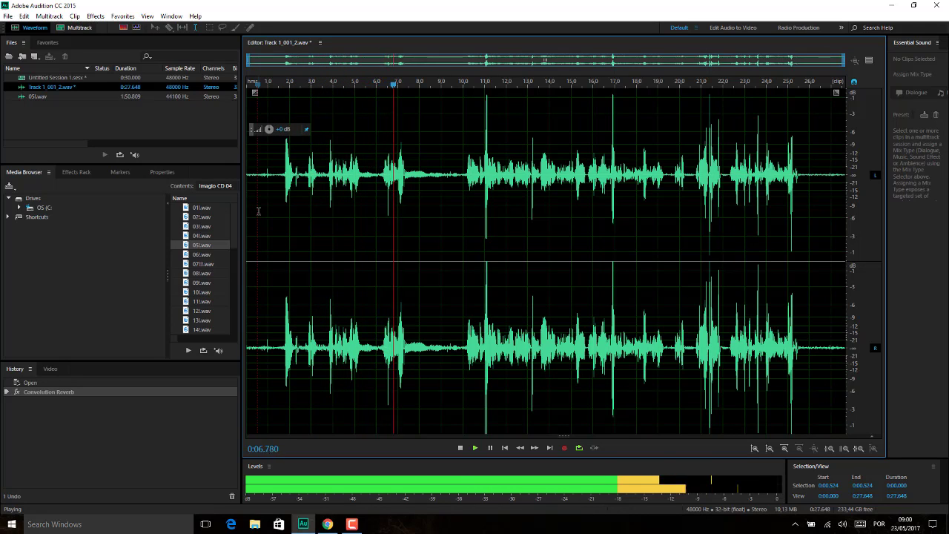
{"action": "key", "text": "space"}
{"action": "left_click", "coordinate": [480, 178]}
{"action": "key", "text": "space"}
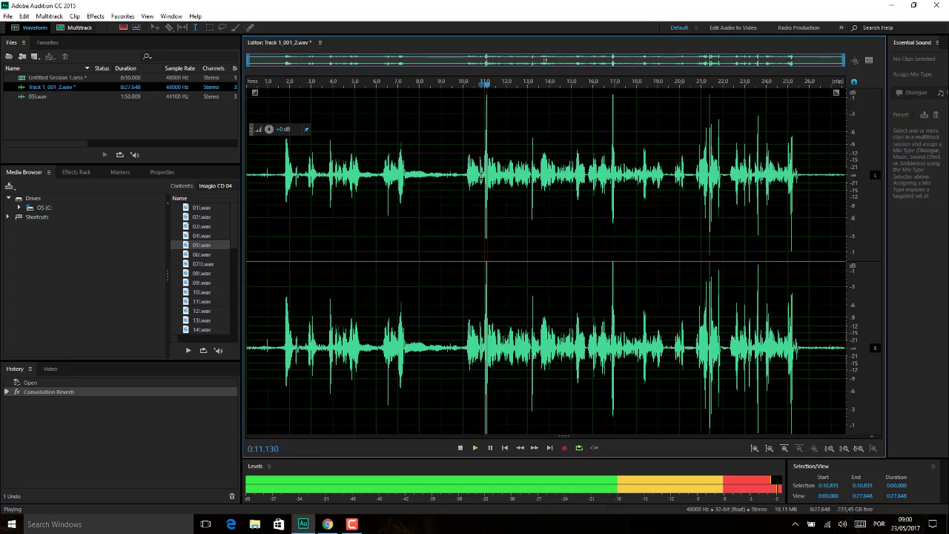
{"action": "key", "text": "space"}
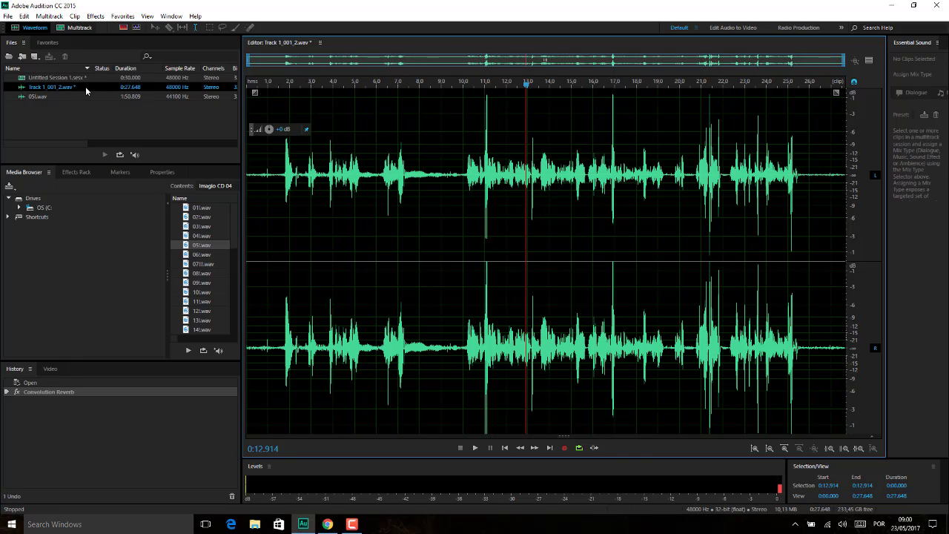
Undo the applied Convolution Reverb and look over the available Reverb effects without opening one.
{"action": "key", "text": "ctrl+z"}
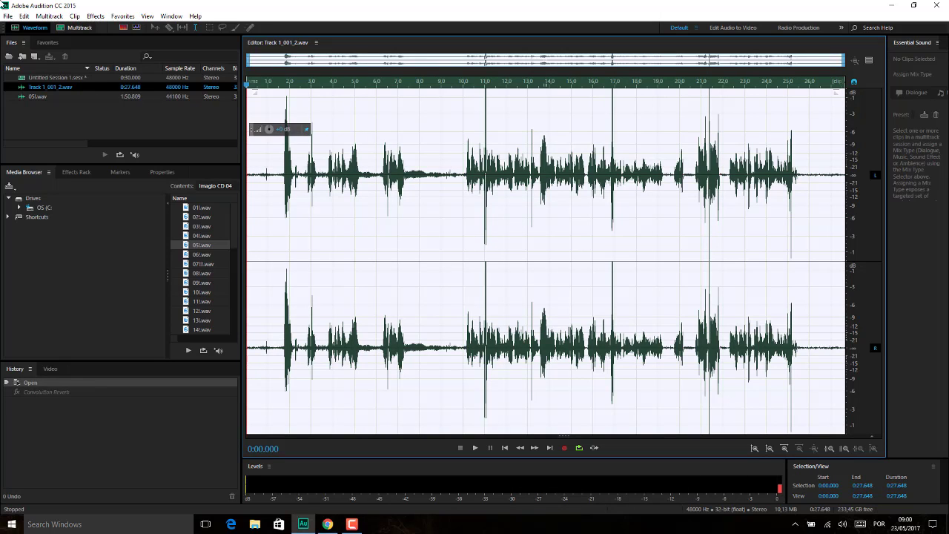
{"action": "left_click", "coordinate": [279, 184]}
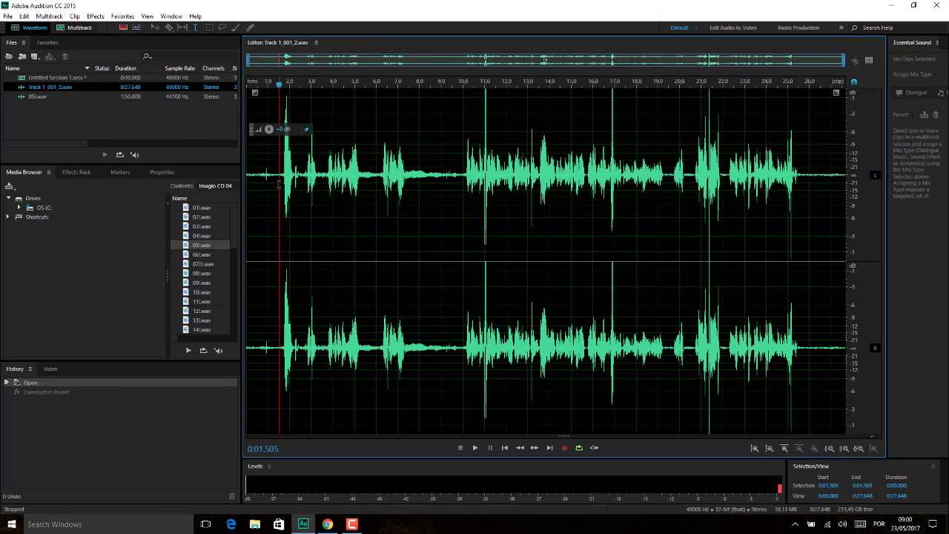
{"action": "left_click", "coordinate": [94, 15]}
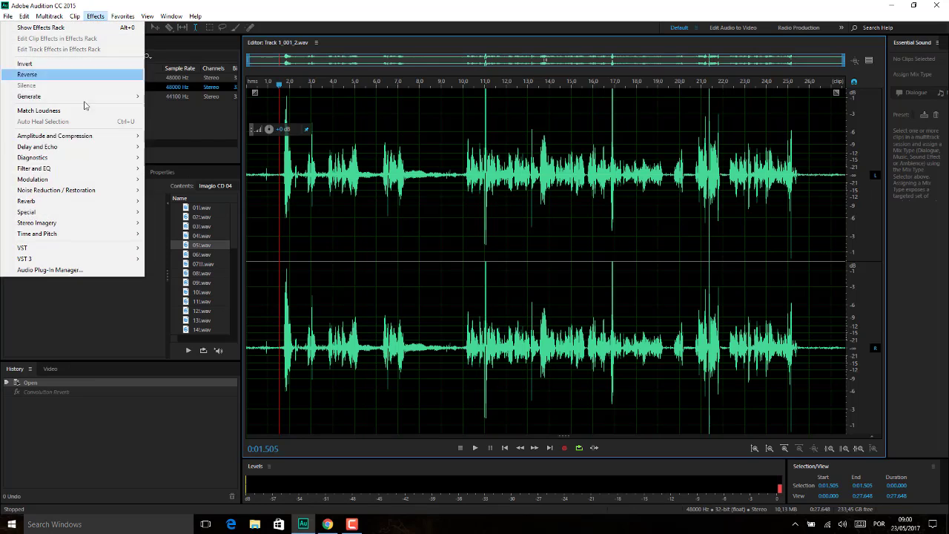
{"action": "mouse_move", "coordinate": [65, 206]}
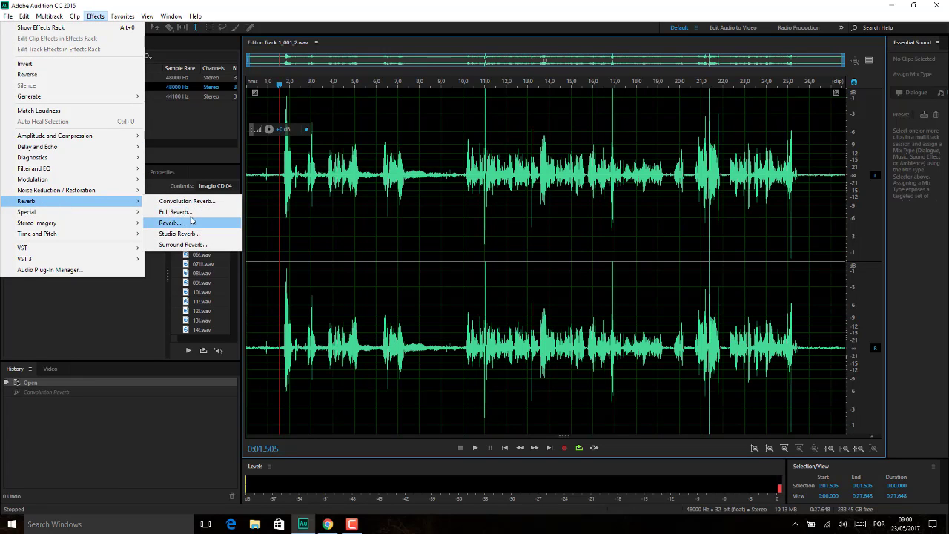
{"action": "left_click", "coordinate": [280, 199]}
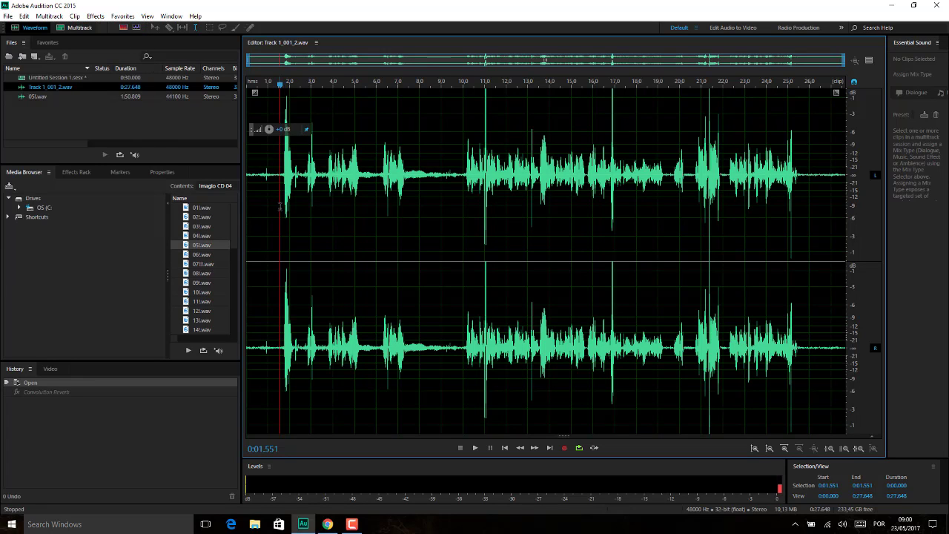